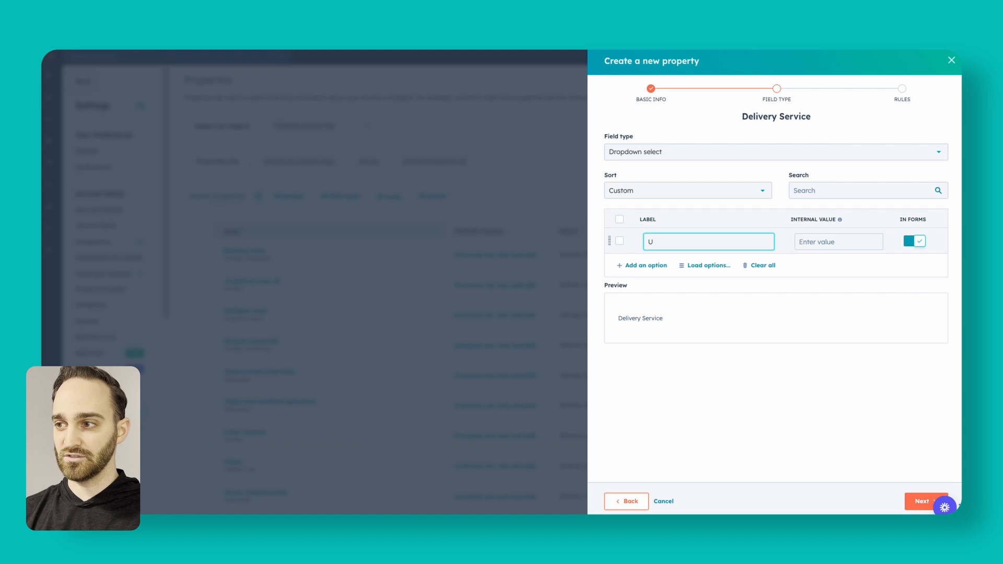
Step: Define UPS, FedEx and USPS as the dropdown options of the Delivery Service property and create the property, shown in forms
{"action": "key", "text": "Return"}
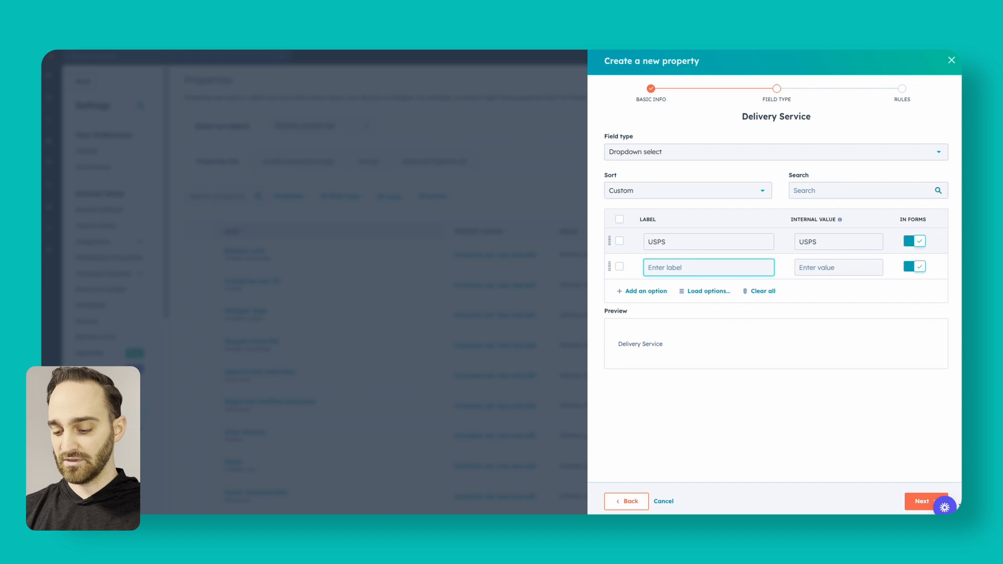
{"action": "type", "text": "FedEx"}
{"action": "key", "text": "Return"}
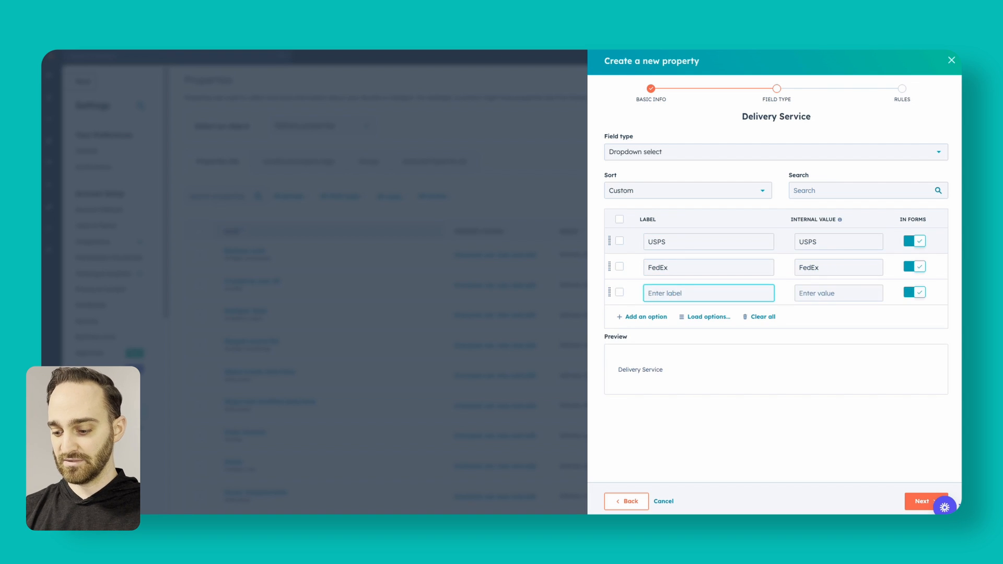
{"action": "type", "text": "USPS"}
{"action": "key", "text": "Return"}
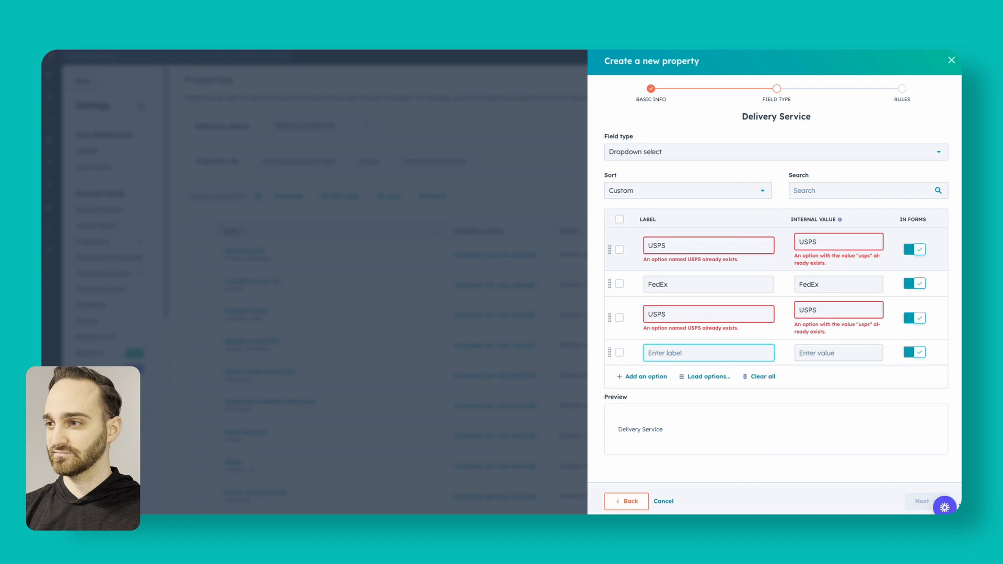
{"action": "left_click", "coordinate": [665, 319]}
{"action": "left_click", "coordinate": [656, 245]}
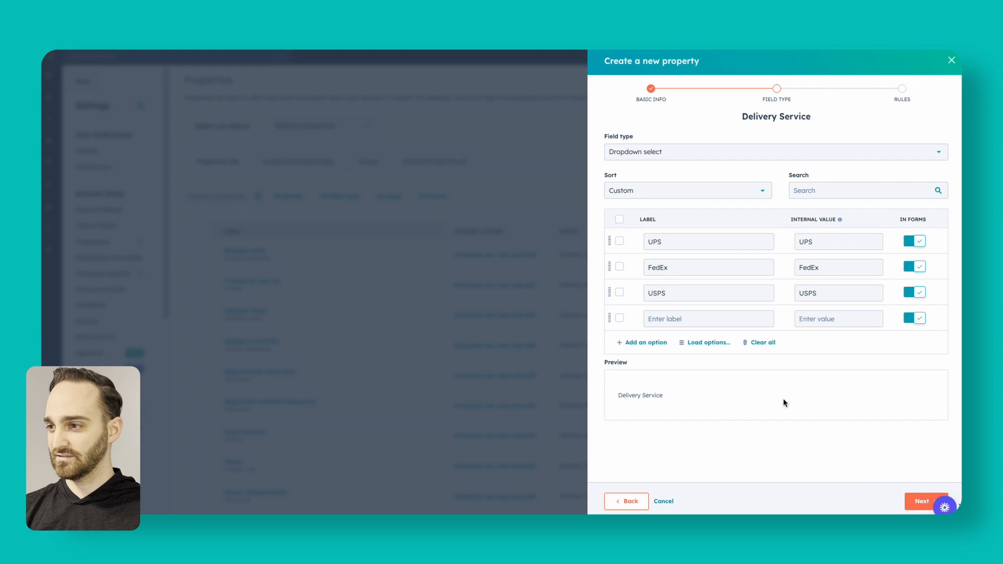
{"action": "left_click", "coordinate": [920, 503]}
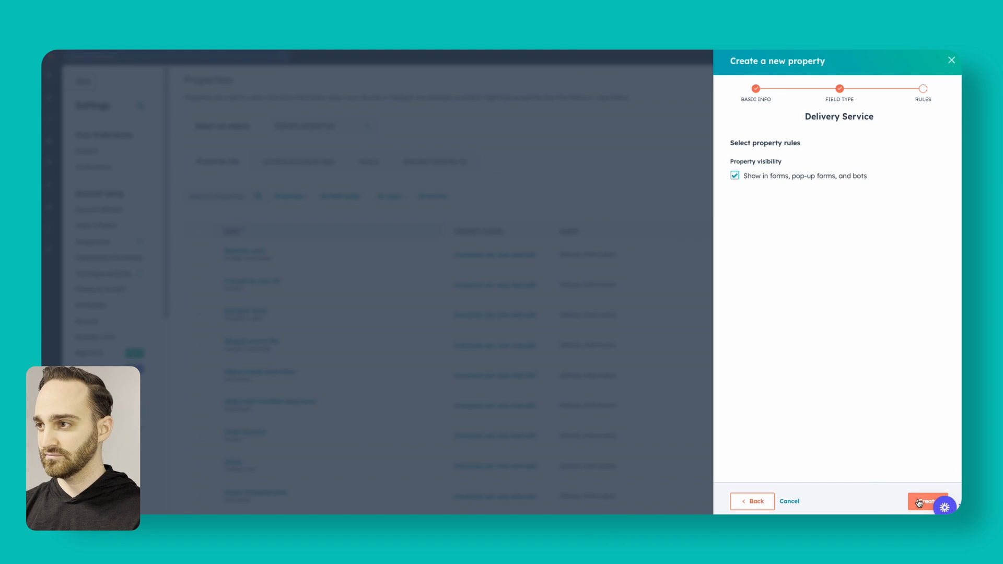
{"action": "left_click", "coordinate": [920, 502]}
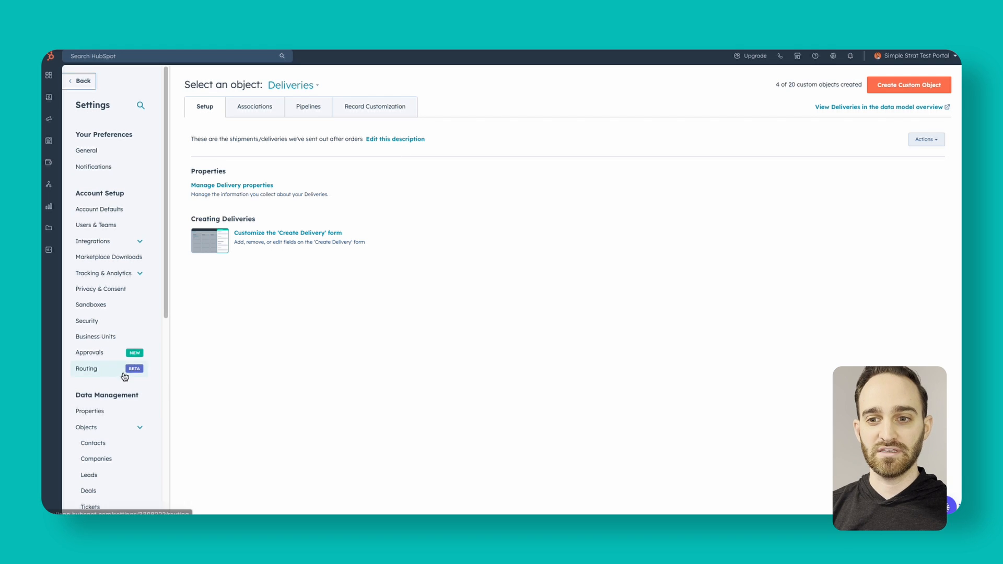
Step: Create an association between the Deliveries custom object and Deals
{"action": "scroll", "coordinate": [124, 376], "scroll_direction": "down", "scroll_amount": 5}
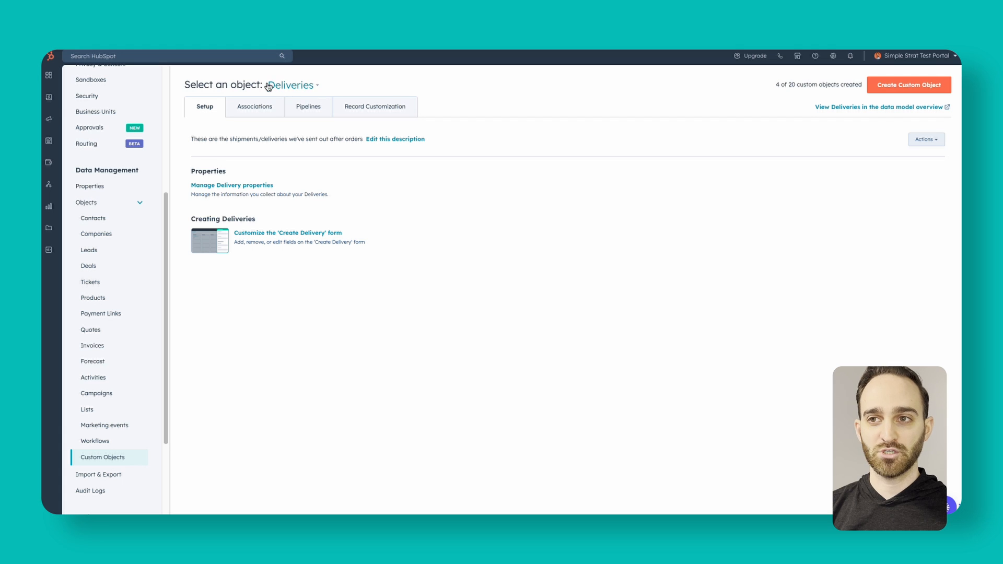
{"action": "left_click", "coordinate": [261, 108]}
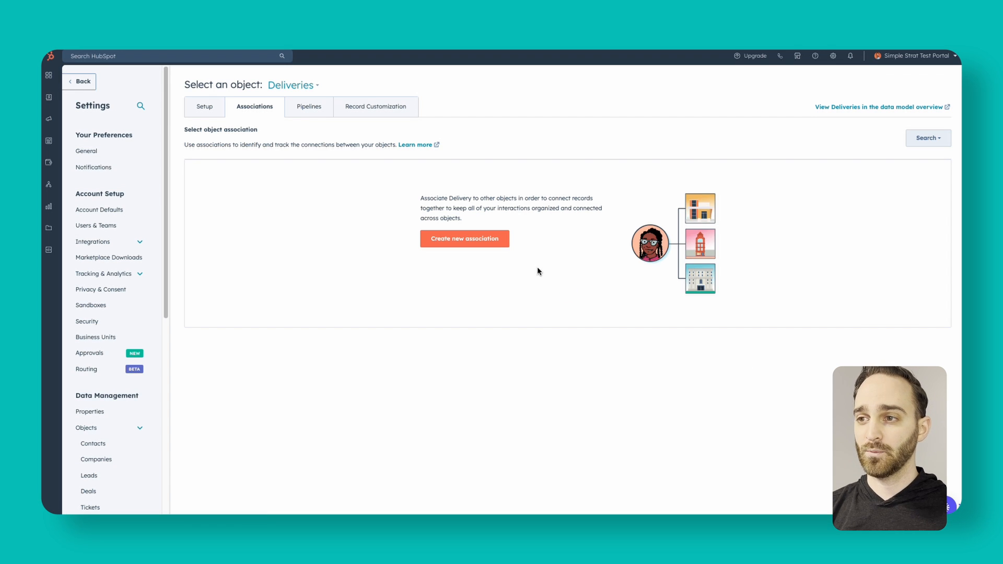
{"action": "left_click", "coordinate": [473, 243]}
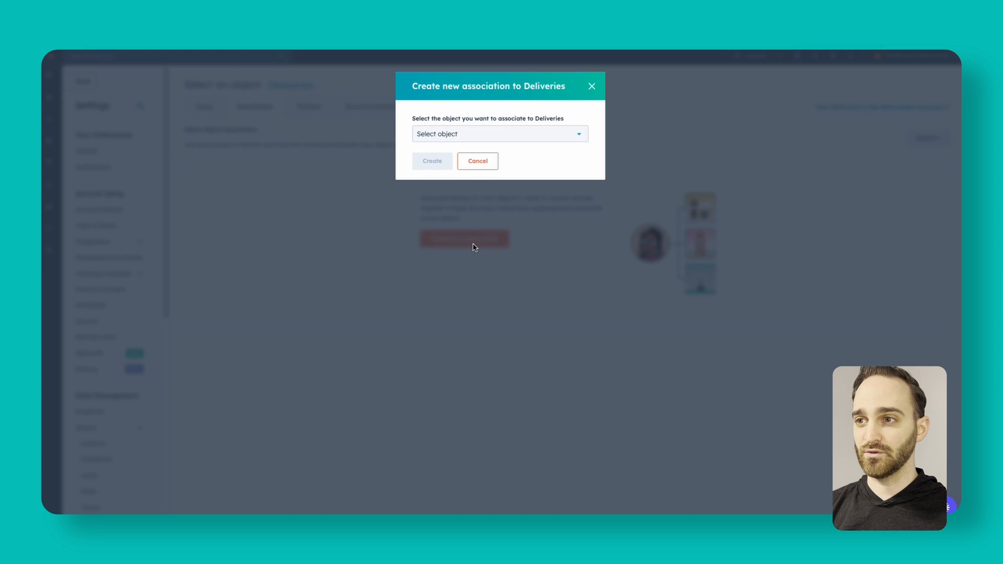
{"action": "left_click", "coordinate": [505, 135]}
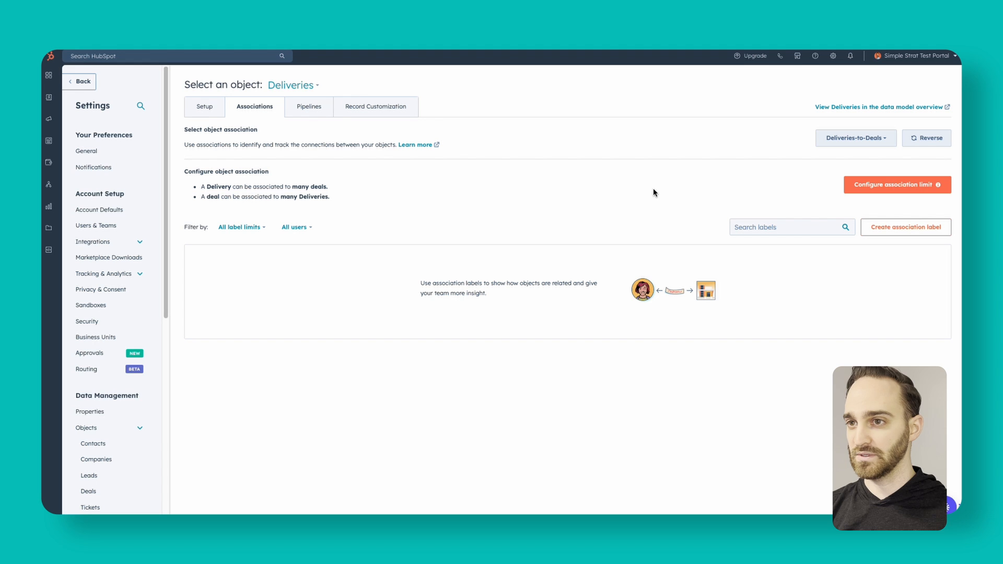
{"action": "left_click", "coordinate": [212, 108]}
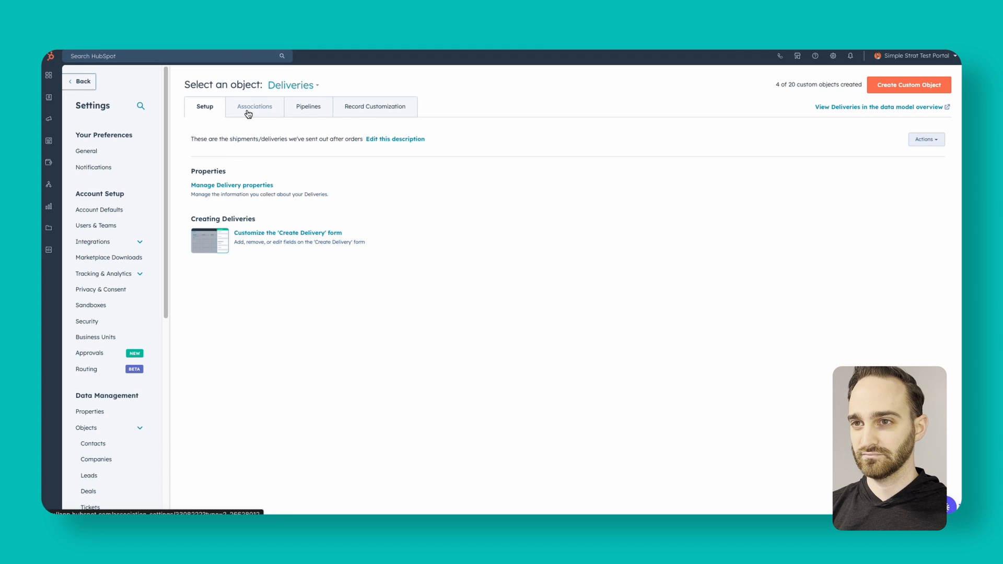
{"action": "left_click", "coordinate": [248, 112]}
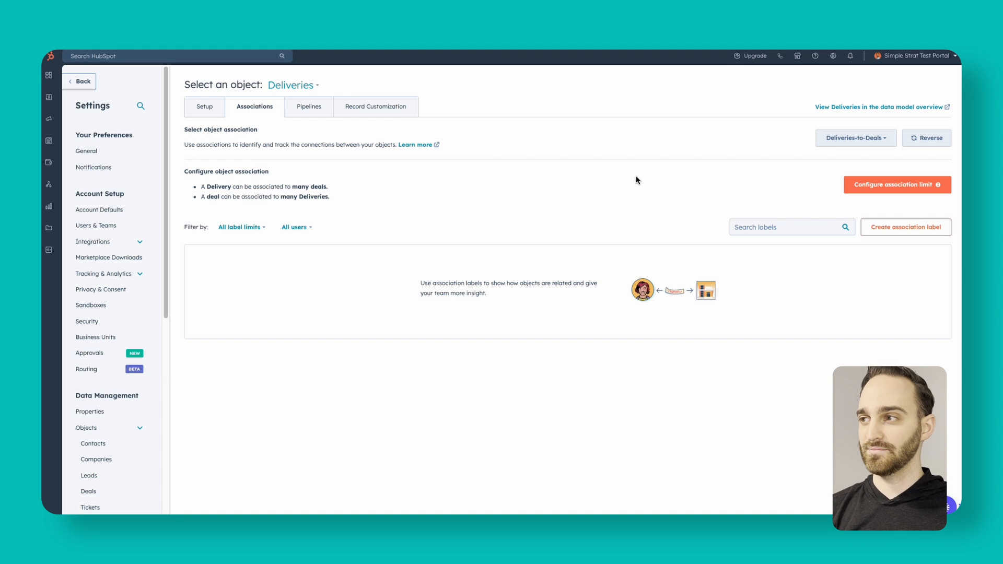
Step: Enable another association for Deliveries, linking the object to Contacts
{"action": "left_click", "coordinate": [872, 146]}
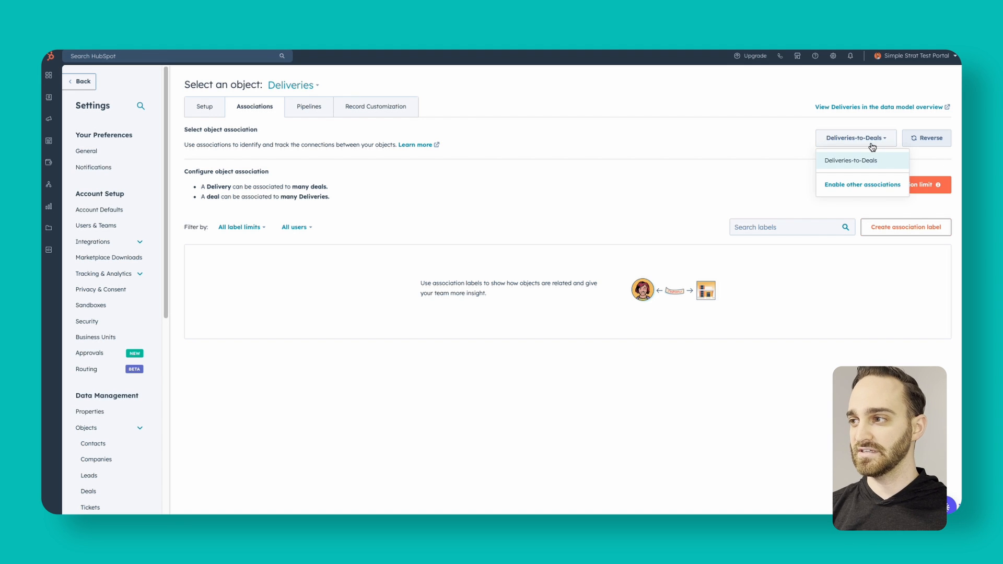
{"action": "left_click", "coordinate": [862, 185]}
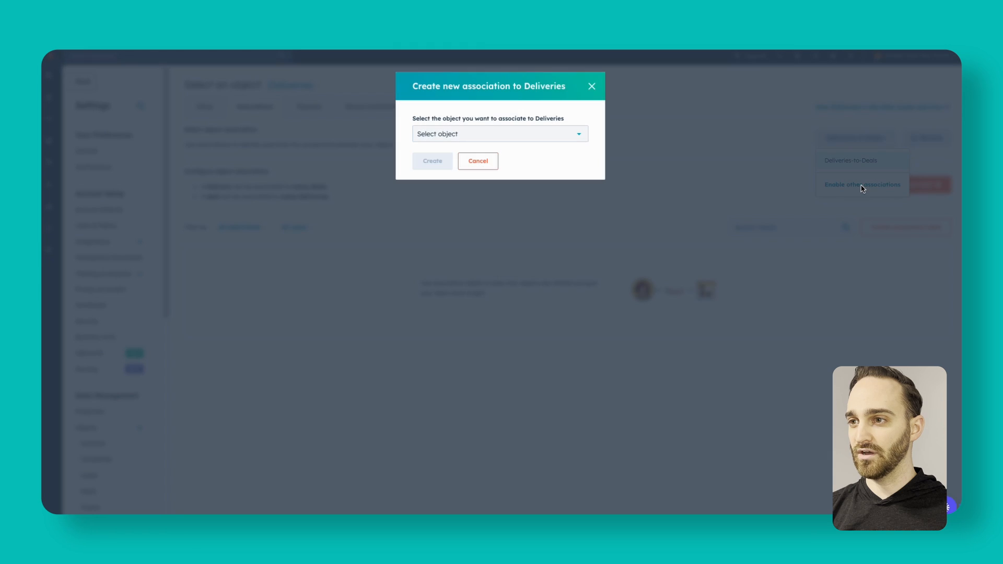
{"action": "left_click", "coordinate": [490, 138]}
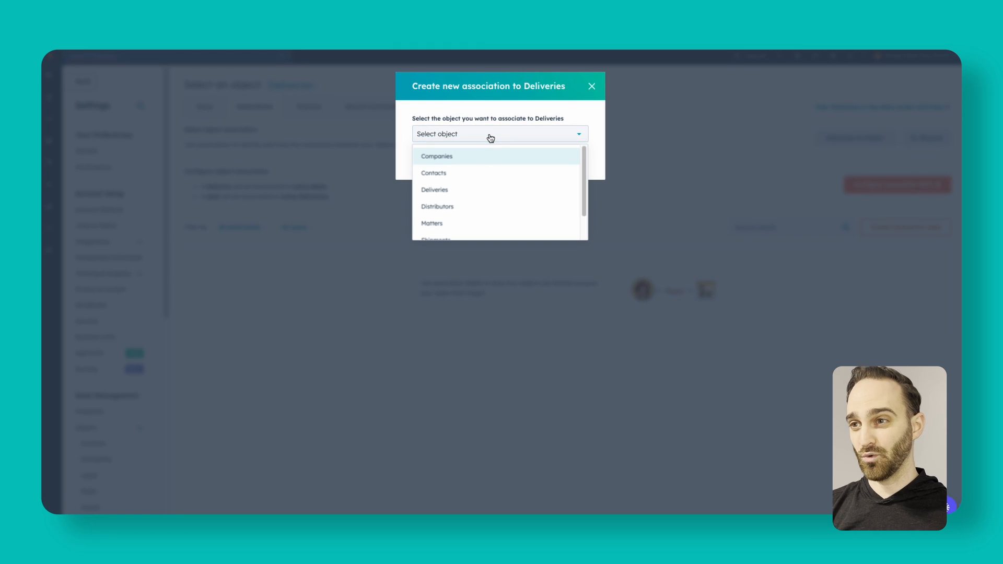
{"action": "left_click", "coordinate": [486, 173]}
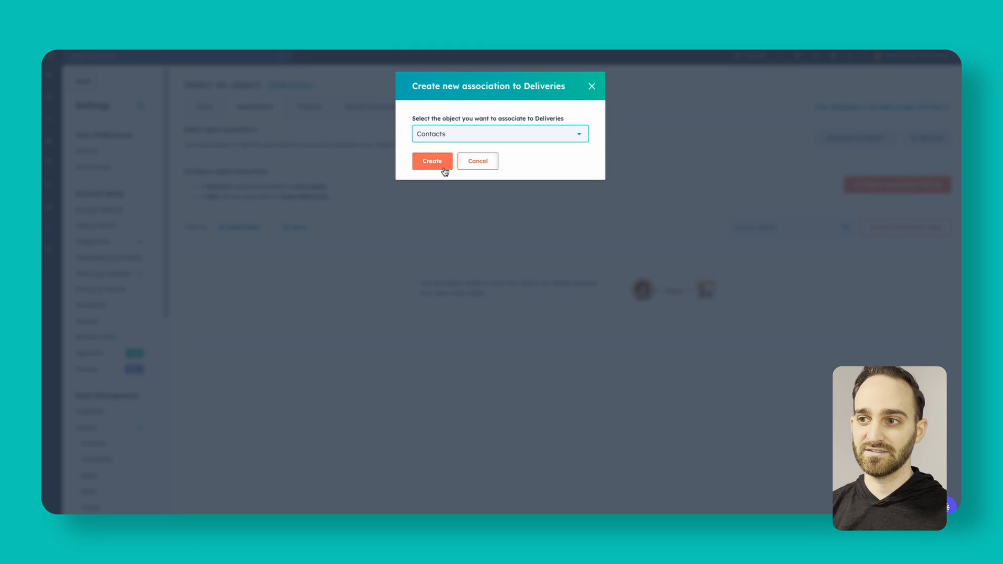
{"action": "left_click", "coordinate": [440, 164]}
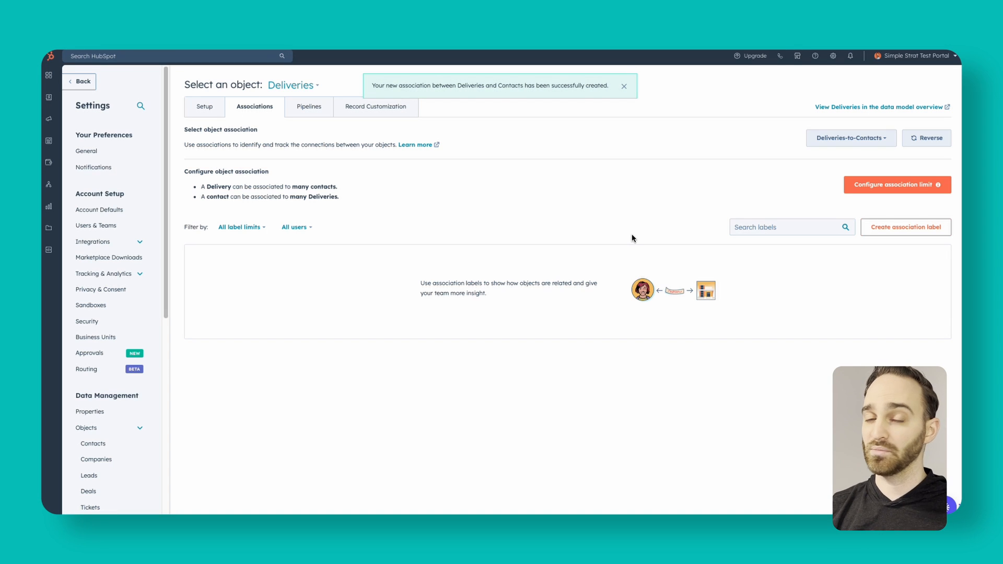
Step: Add an association between Deliveries and Companies
{"action": "left_click", "coordinate": [850, 139]}
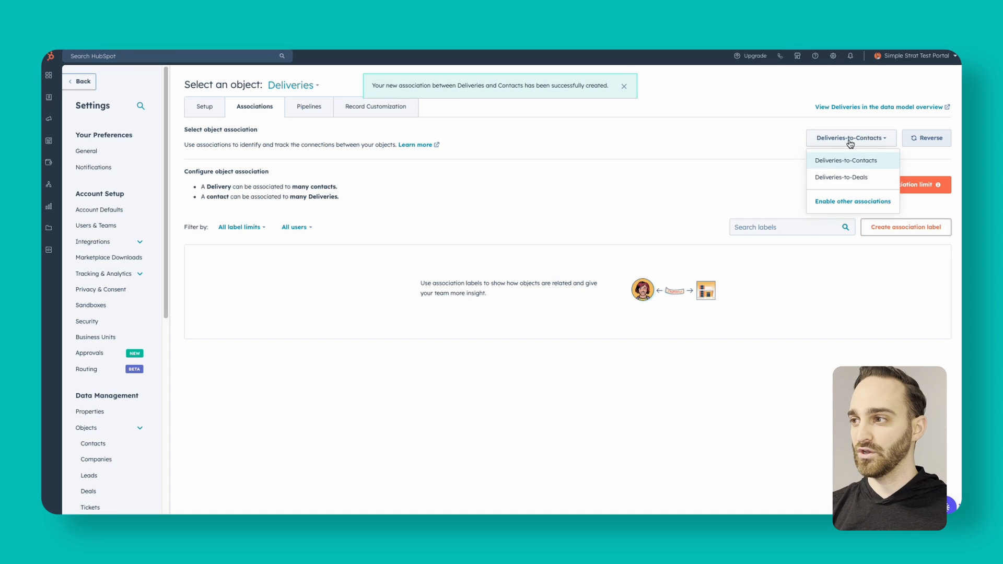
{"action": "left_click", "coordinate": [852, 201]}
{"action": "left_click", "coordinate": [505, 139]}
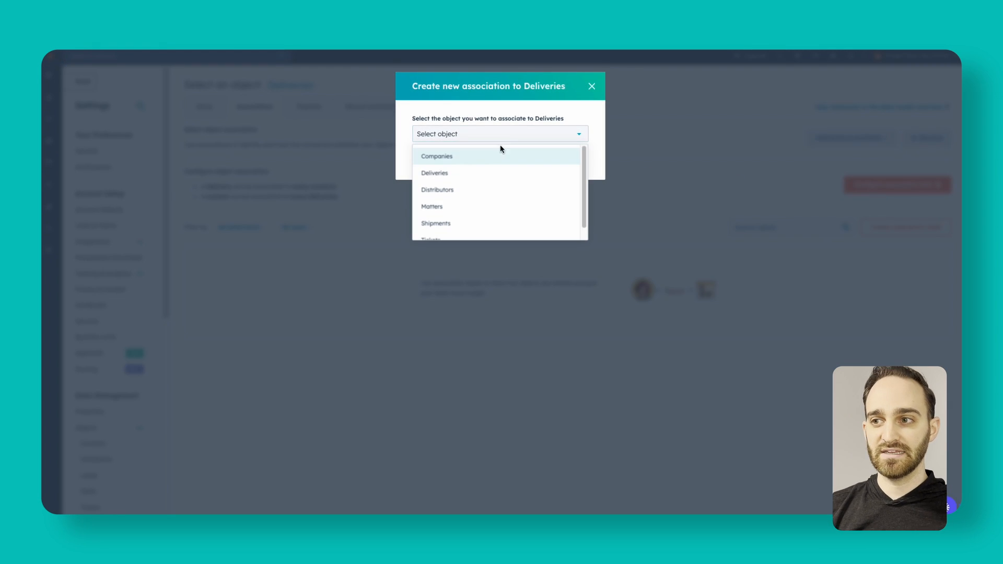
{"action": "left_click", "coordinate": [471, 164]}
{"action": "left_click", "coordinate": [433, 162]}
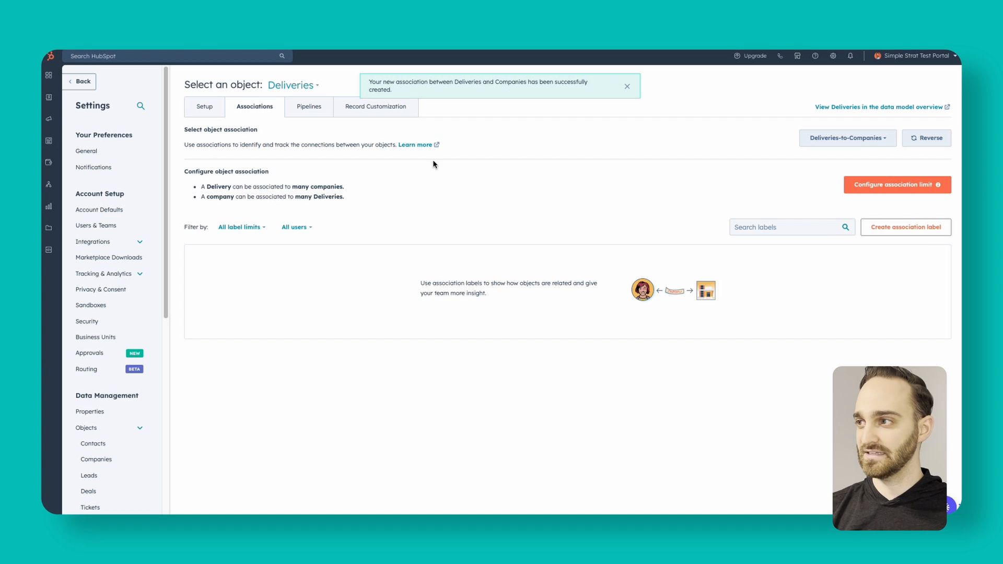
Step: Add an association between Deliveries and Tickets
{"action": "left_click", "coordinate": [857, 145]}
{"action": "left_click", "coordinate": [836, 217]}
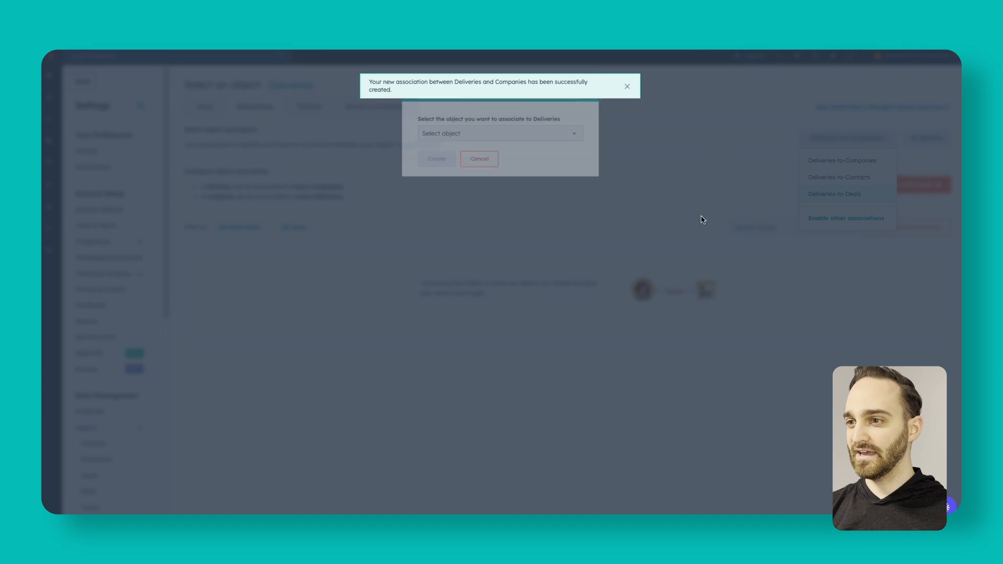
{"action": "left_click", "coordinate": [489, 137]}
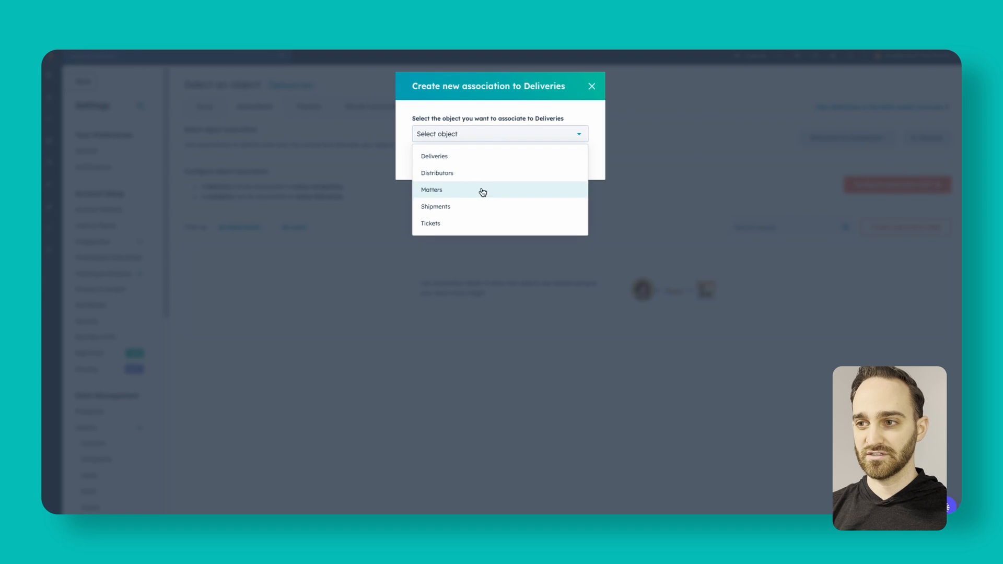
{"action": "left_click", "coordinate": [466, 225]}
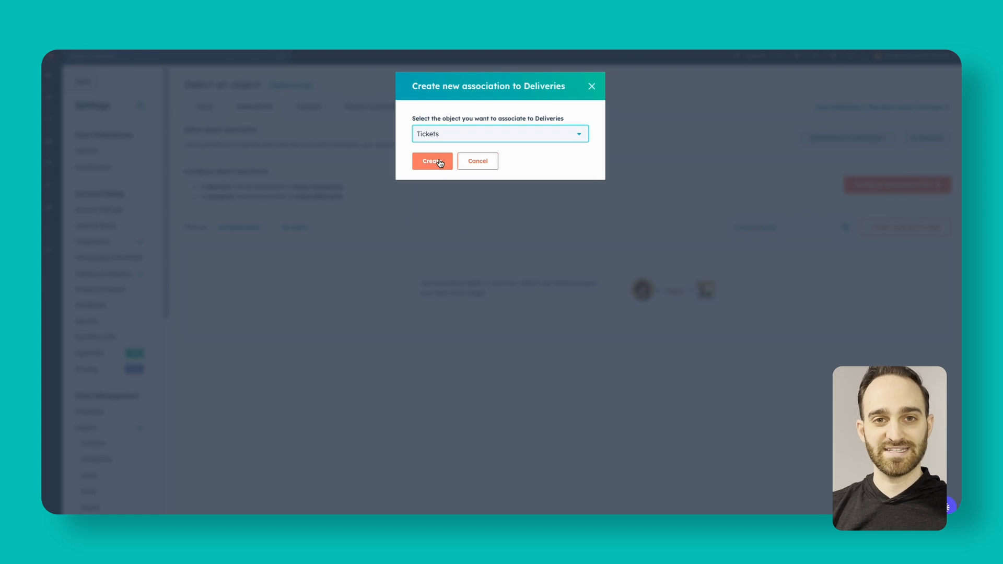
{"action": "left_click", "coordinate": [440, 162]}
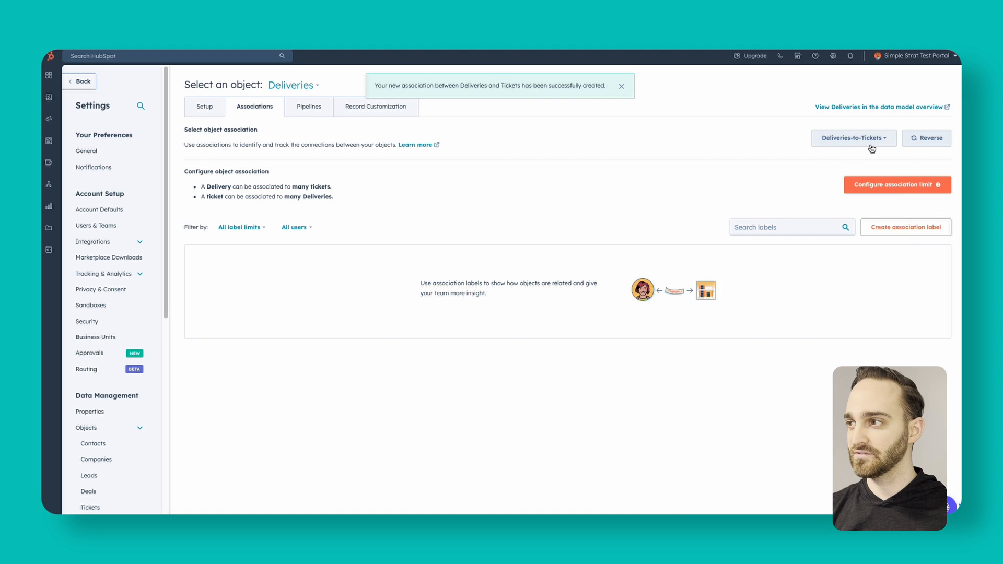
Step: Add an association between Deliveries and the Distributors custom object
{"action": "left_click", "coordinate": [870, 146]}
{"action": "left_click", "coordinate": [862, 236]}
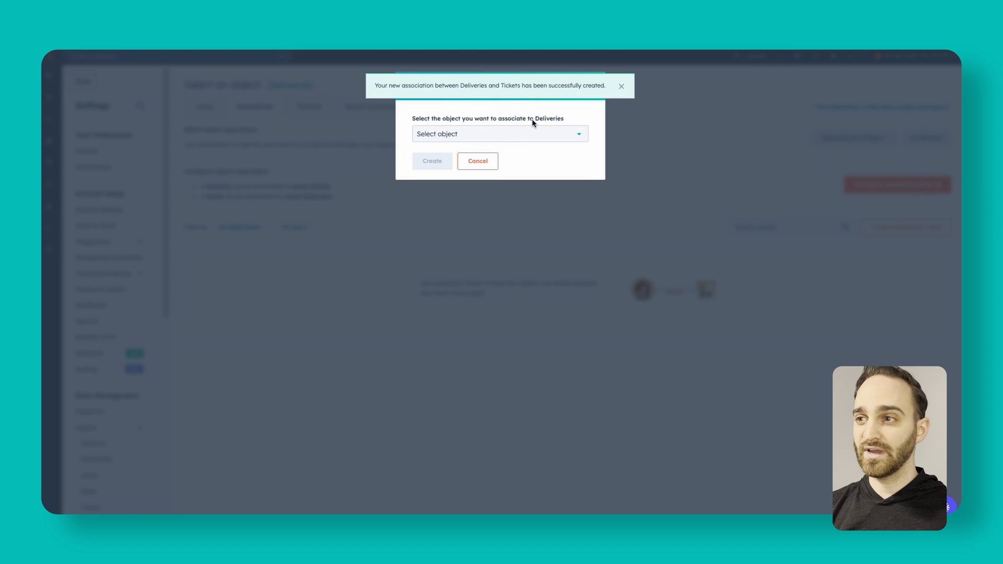
{"action": "left_click", "coordinate": [534, 134]}
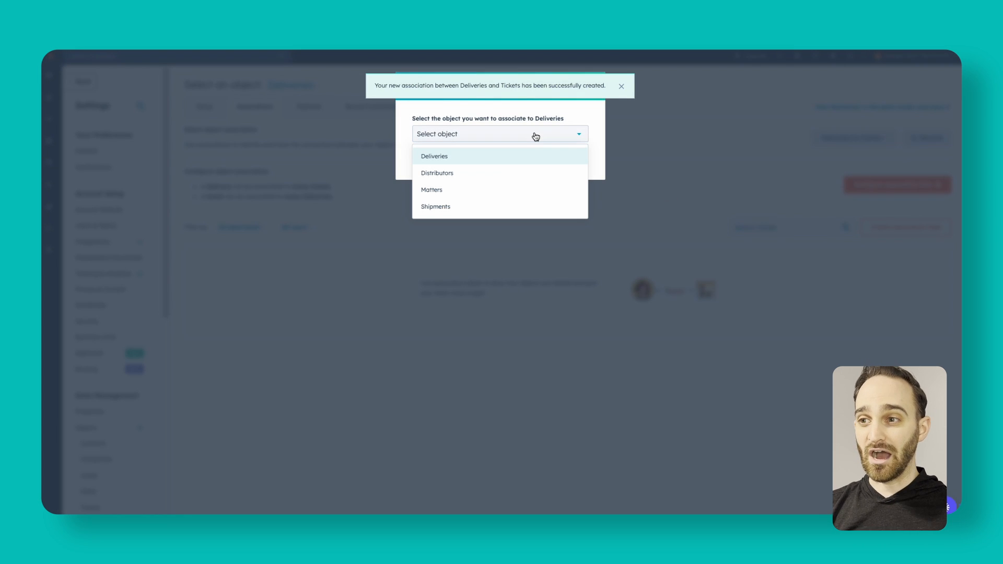
{"action": "left_click", "coordinate": [474, 179]}
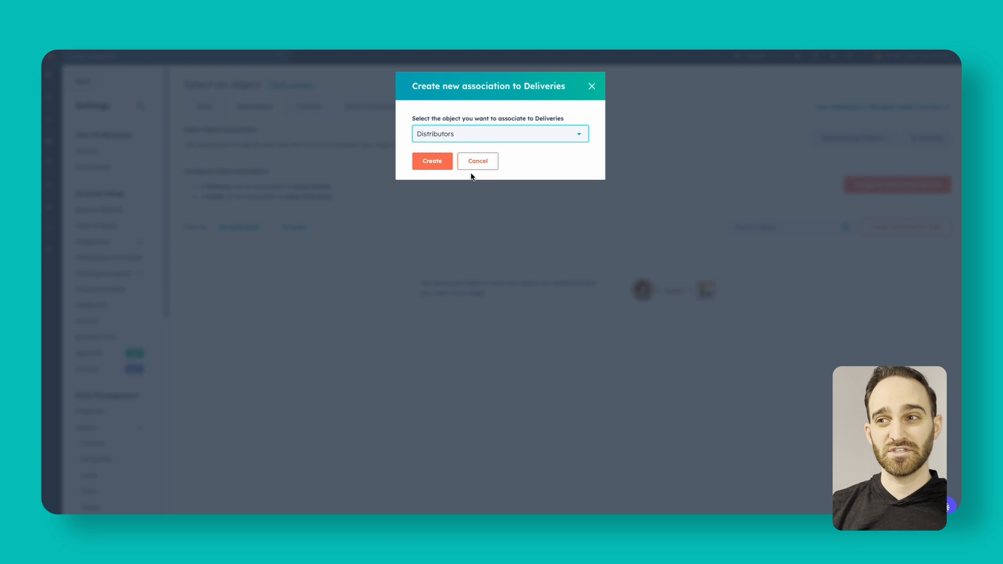
{"action": "left_click", "coordinate": [433, 162]}
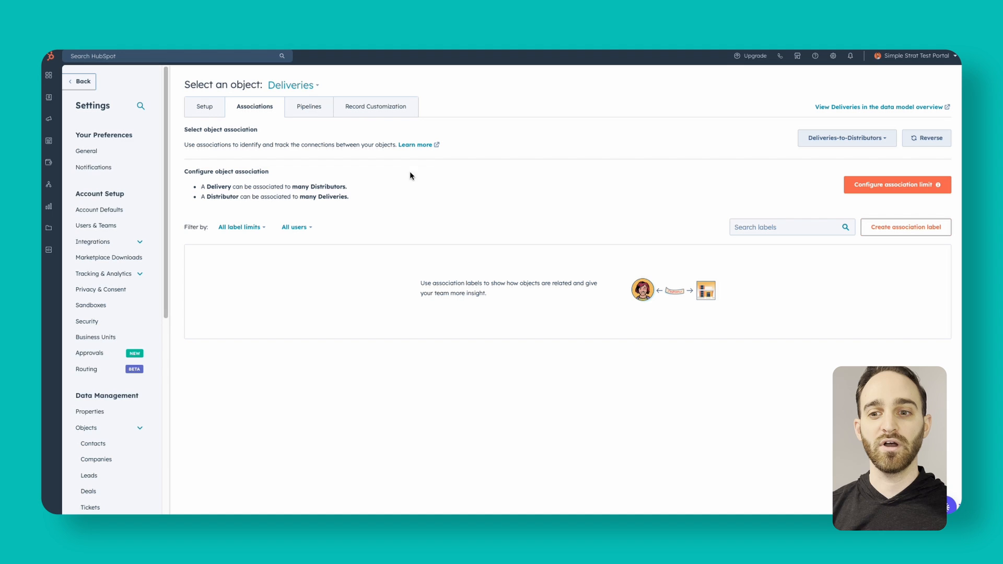
Step: Go to the account's automation workflows and start creating a new workflow
{"action": "scroll", "coordinate": [145, 355], "scroll_direction": "down", "scroll_amount": 5}
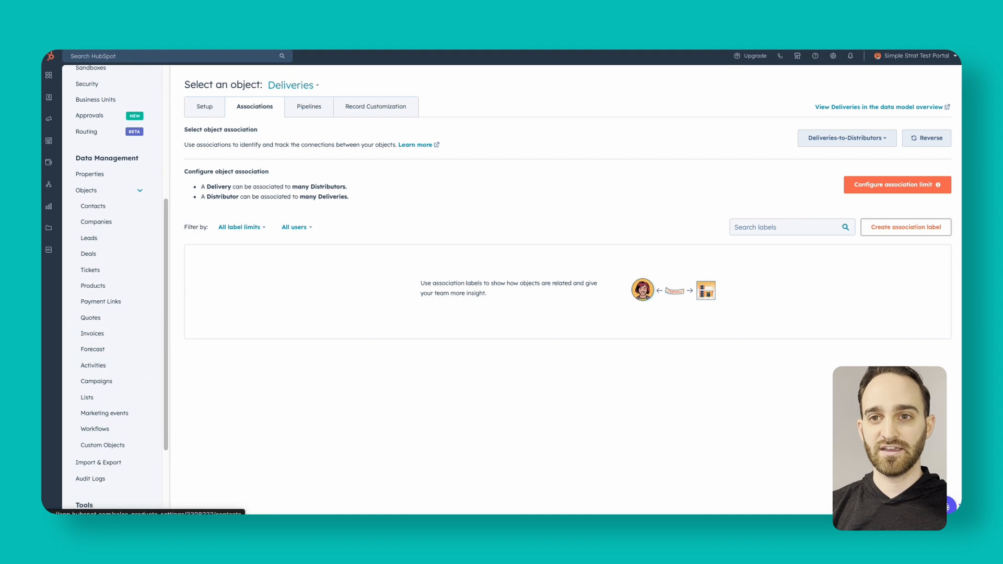
{"action": "mouse_move", "coordinate": [68, 163]}
{"action": "mouse_move", "coordinate": [73, 185]}
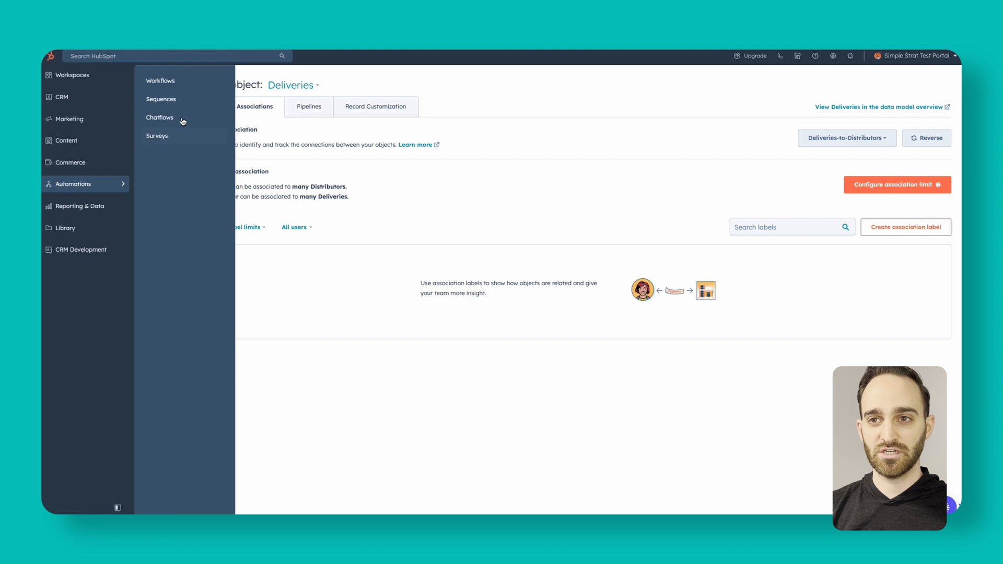
{"action": "left_click", "coordinate": [178, 85]}
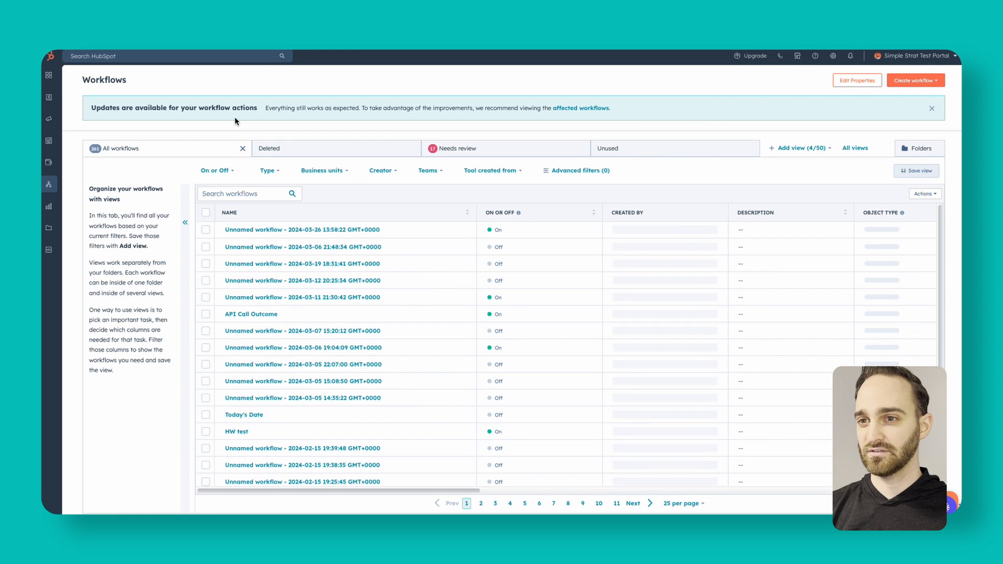
{"action": "left_click", "coordinate": [929, 82]}
{"action": "left_click", "coordinate": [915, 99]}
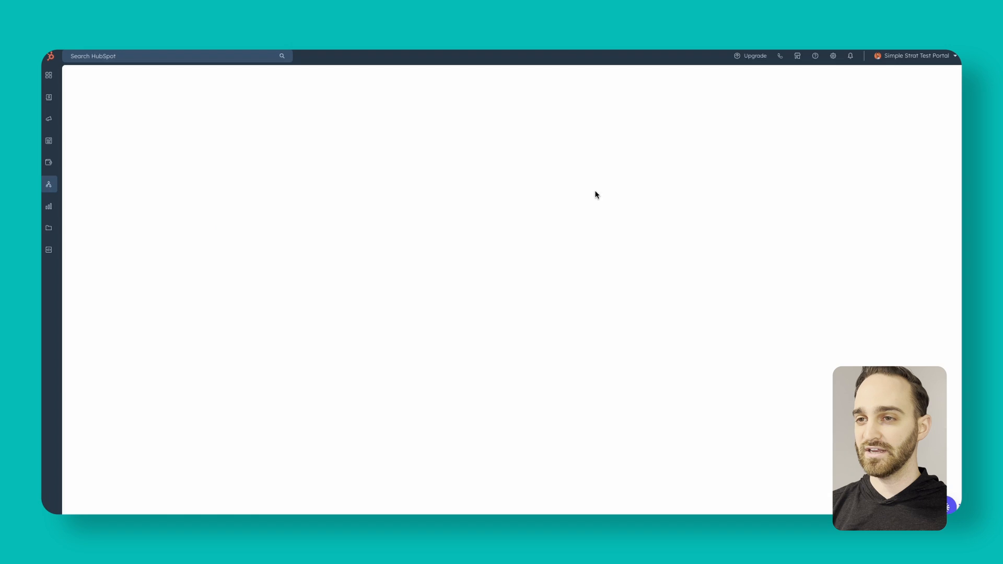
Step: Choose the deal-based type for the new blank workflow instead of delivery-based, and continue to its editor
{"action": "left_click_drag", "start_coordinate": [270, 88], "coordinate": [267, 347]}
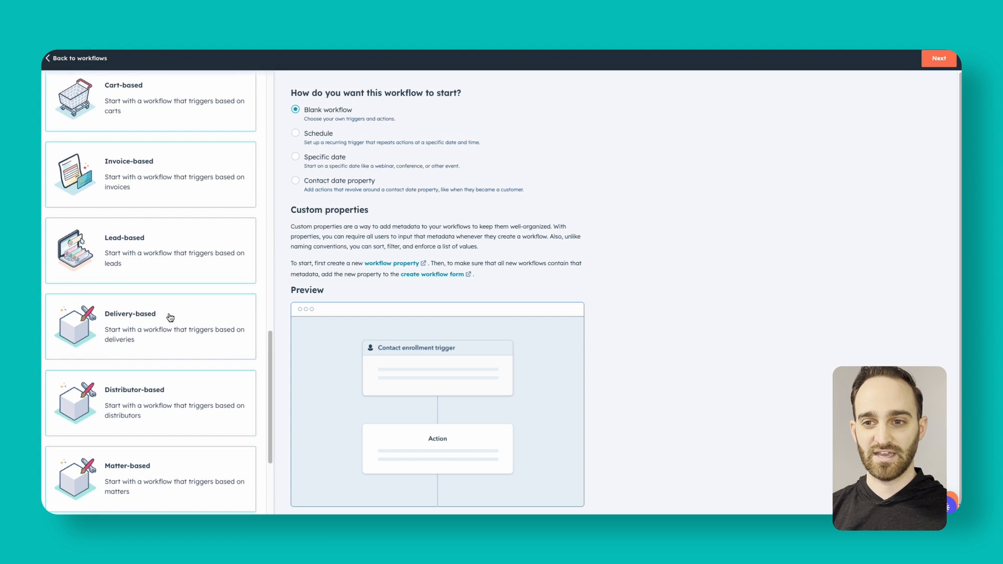
{"action": "left_click", "coordinate": [131, 324]}
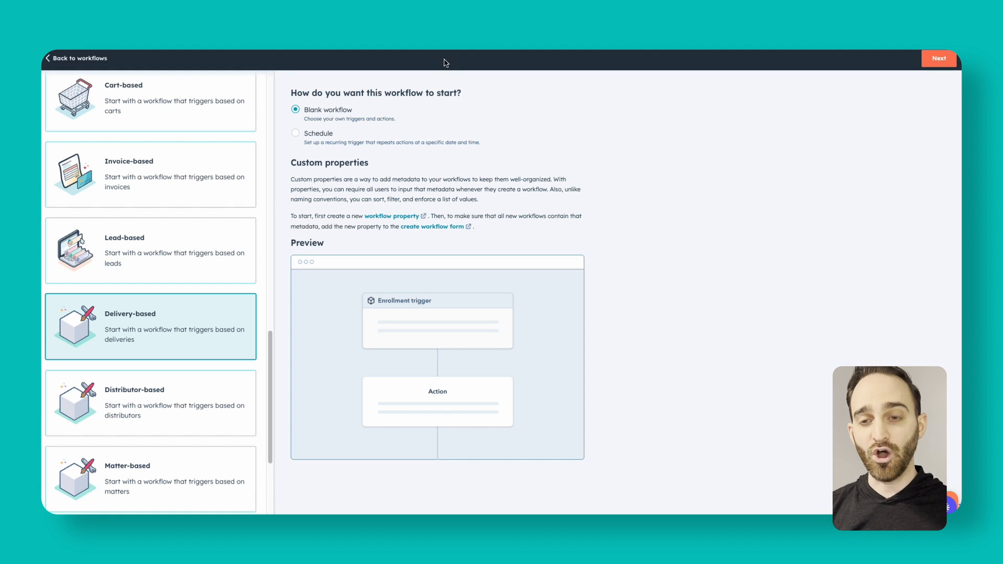
{"action": "left_click_drag", "start_coordinate": [270, 361], "coordinate": [263, 132]}
{"action": "left_click", "coordinate": [146, 201]}
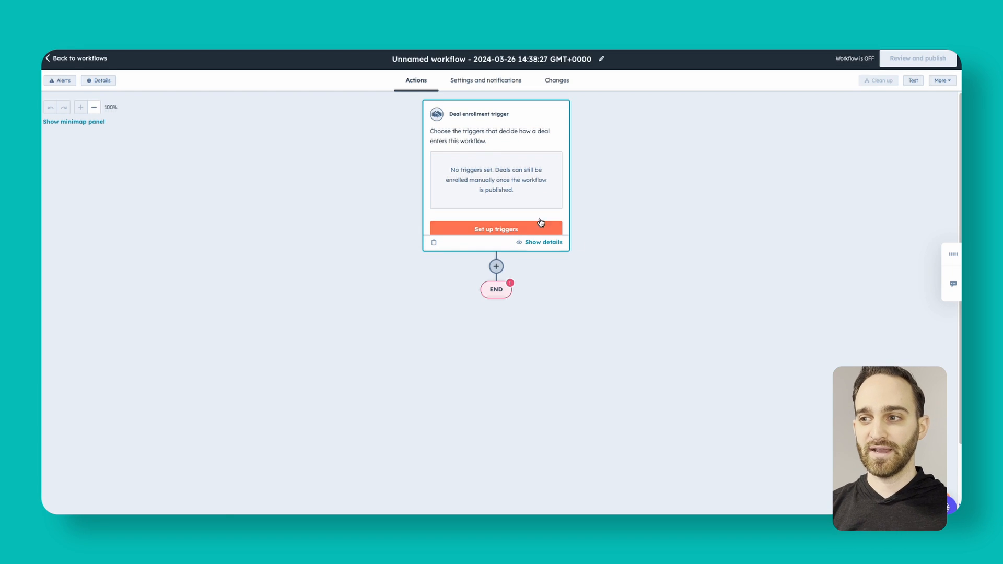
Step: Set the deal enrollment trigger to fire on an event, when the Deal Stage property value changes
{"action": "left_click", "coordinate": [511, 228]}
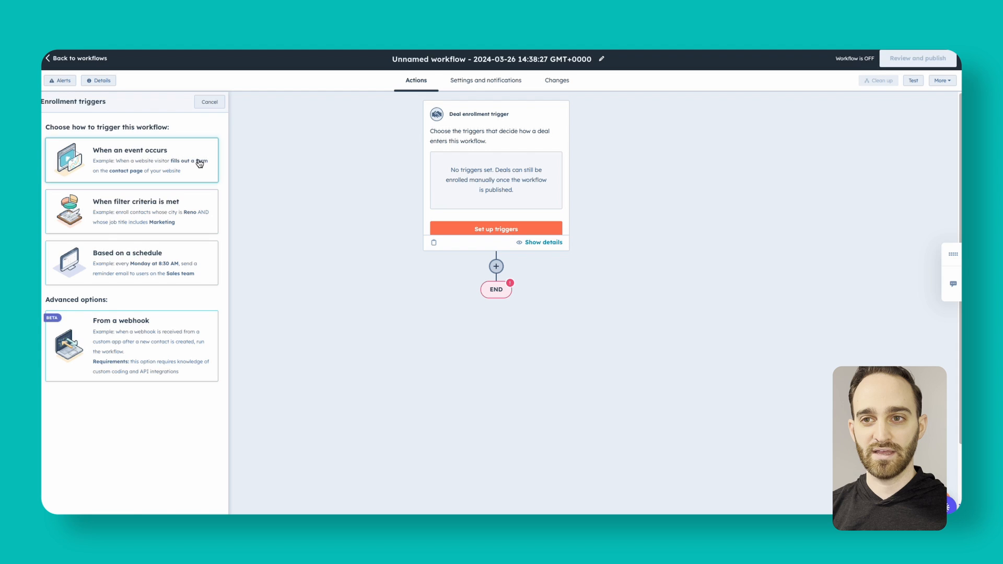
{"action": "left_click", "coordinate": [168, 160]}
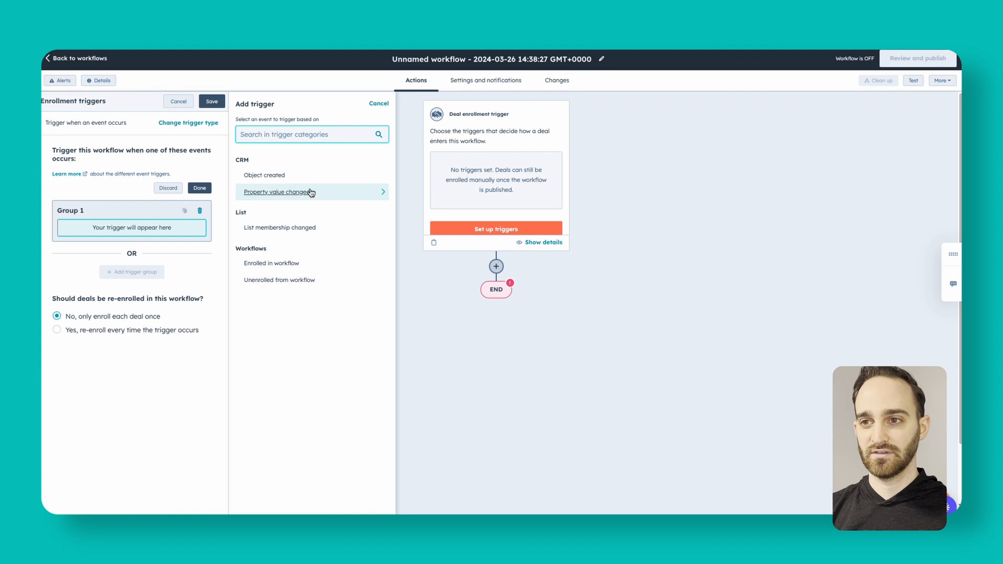
{"action": "left_click", "coordinate": [317, 196]}
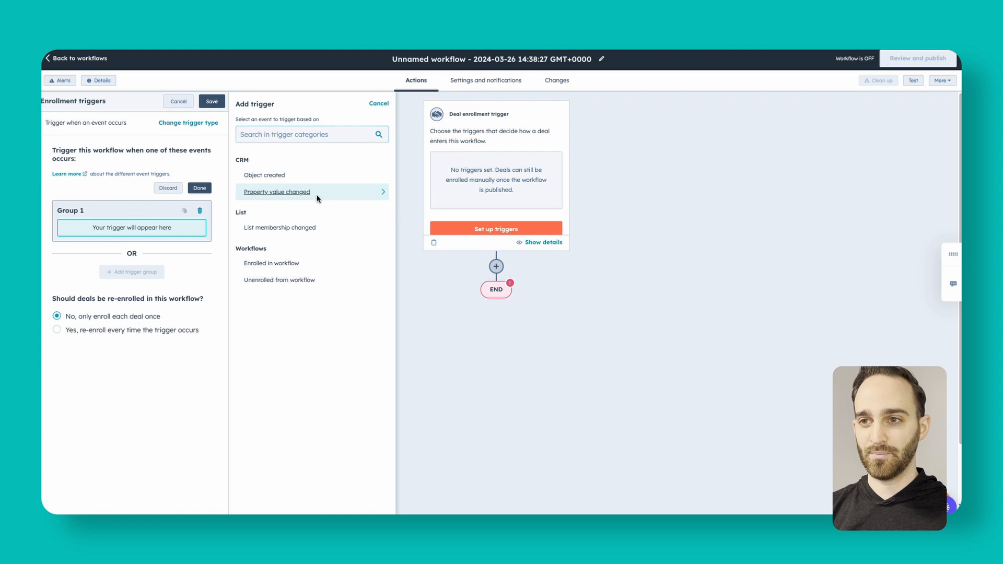
{"action": "left_click", "coordinate": [308, 140]}
{"action": "type", "text": "stage"}
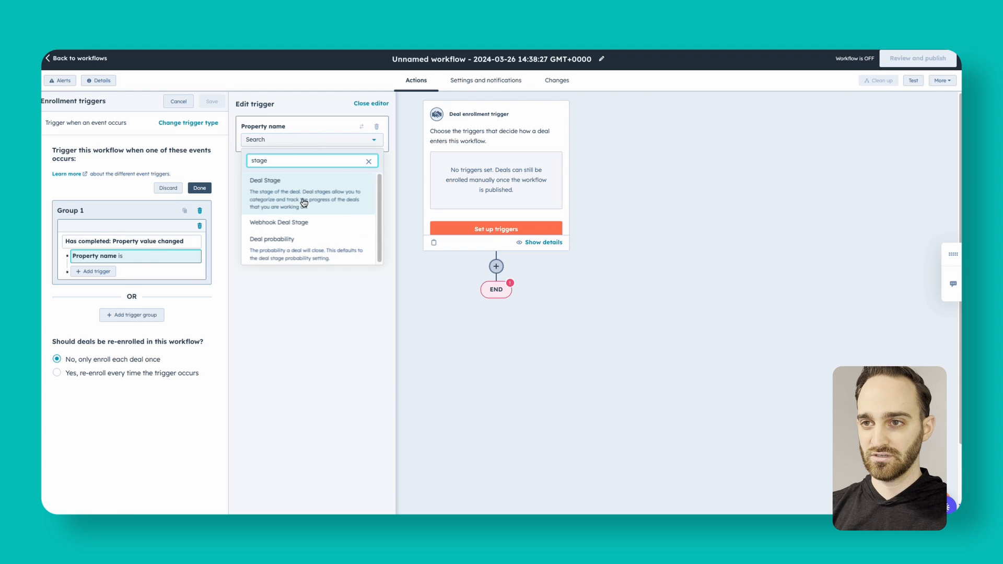
{"action": "left_click", "coordinate": [304, 203]}
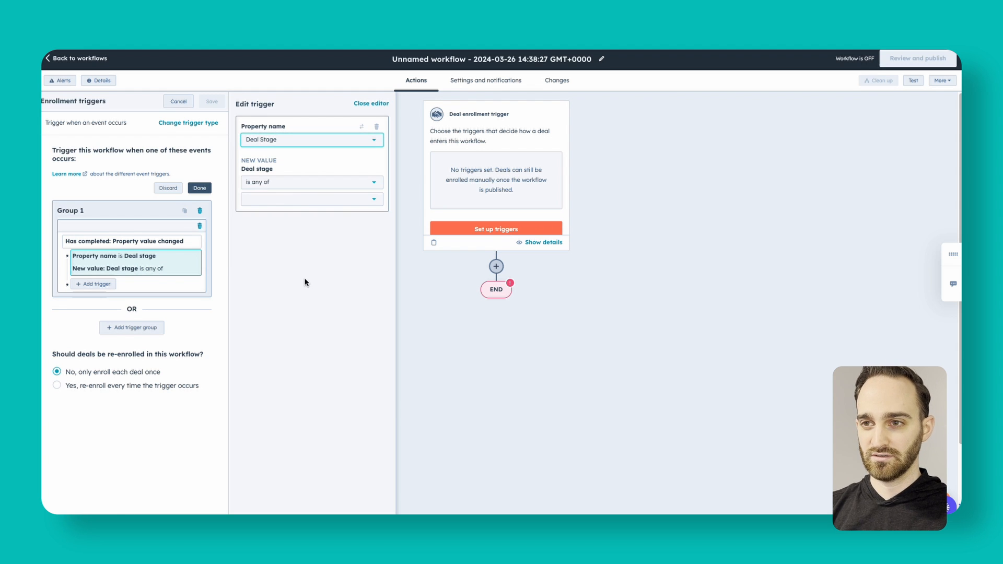
Step: Set the trigger's new deal stage to Closed Won (Demo Sales Pipeline), Closed won (Test) or Delivered/Closed won (Flourish Thrive Training), and save it
{"action": "left_click", "coordinate": [293, 200]}
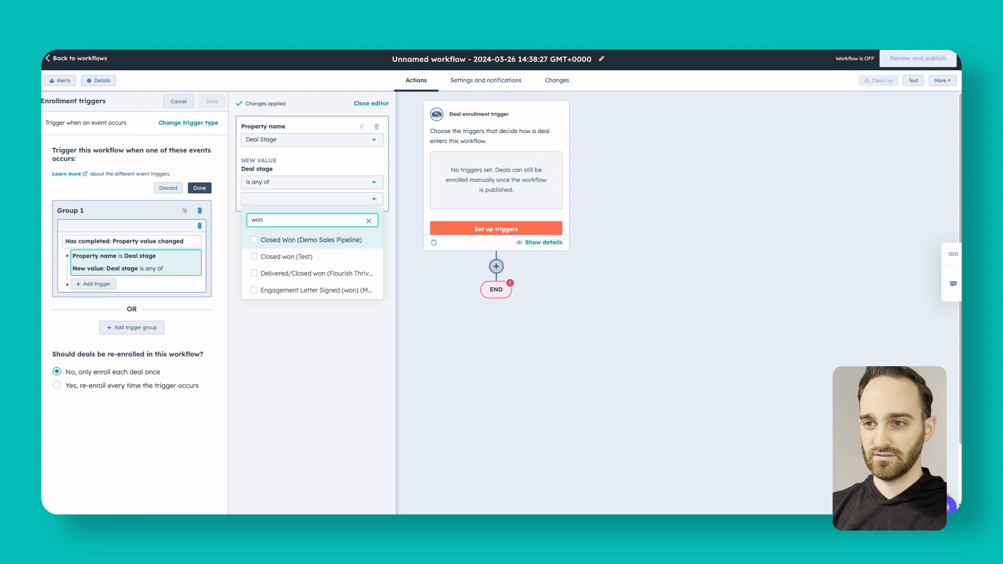
{"action": "left_click", "coordinate": [338, 242]}
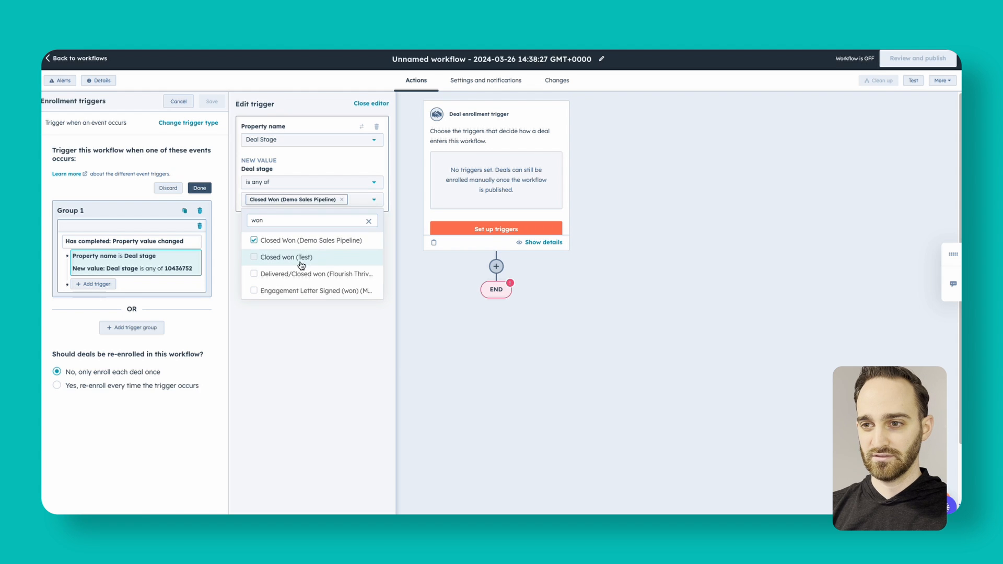
{"action": "left_click", "coordinate": [307, 257]}
{"action": "left_click", "coordinate": [310, 285]}
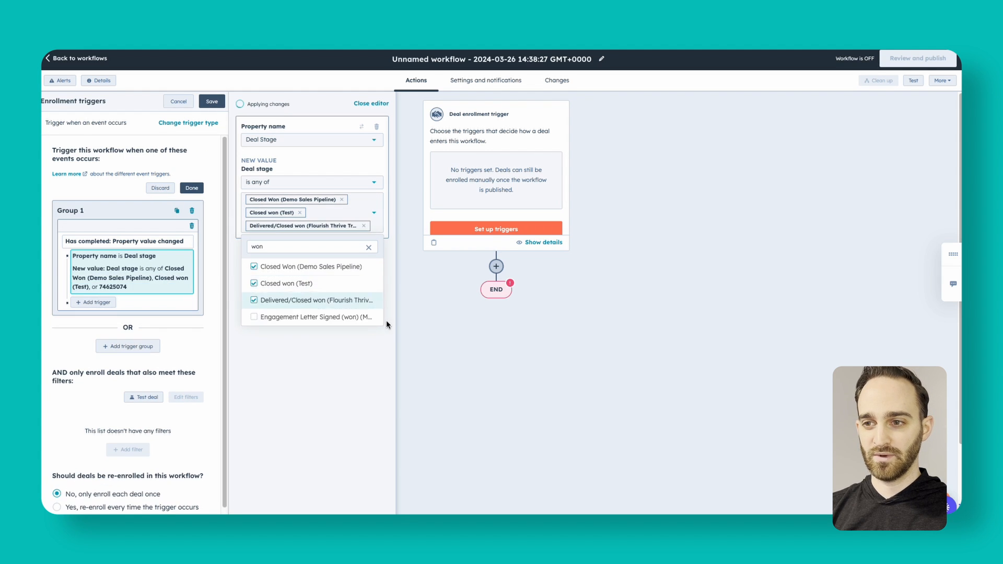
{"action": "left_click", "coordinate": [351, 201]}
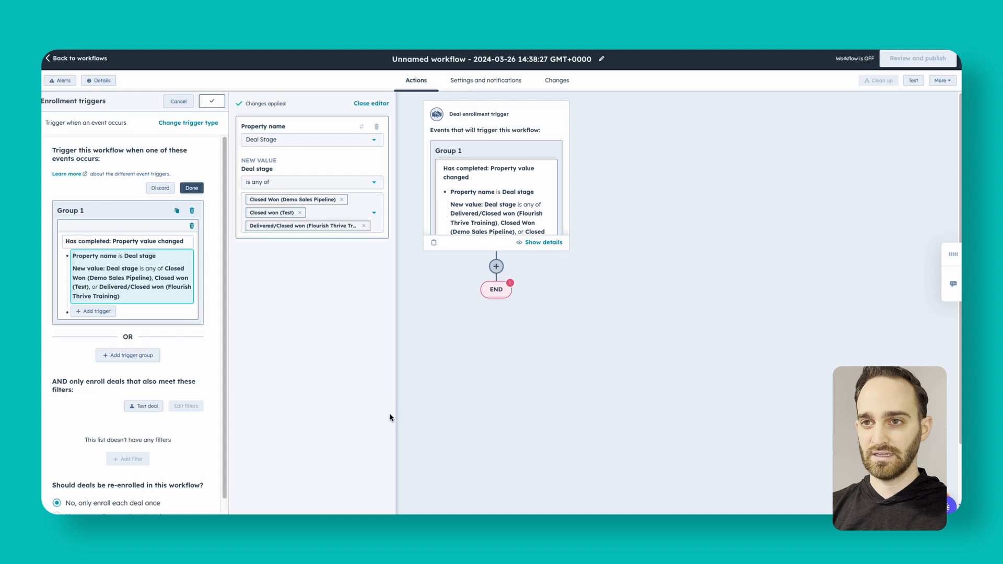
Step: Add a Create record action after the enrollment trigger, with Delivery as the type of record to create
{"action": "left_click", "coordinate": [496, 267]}
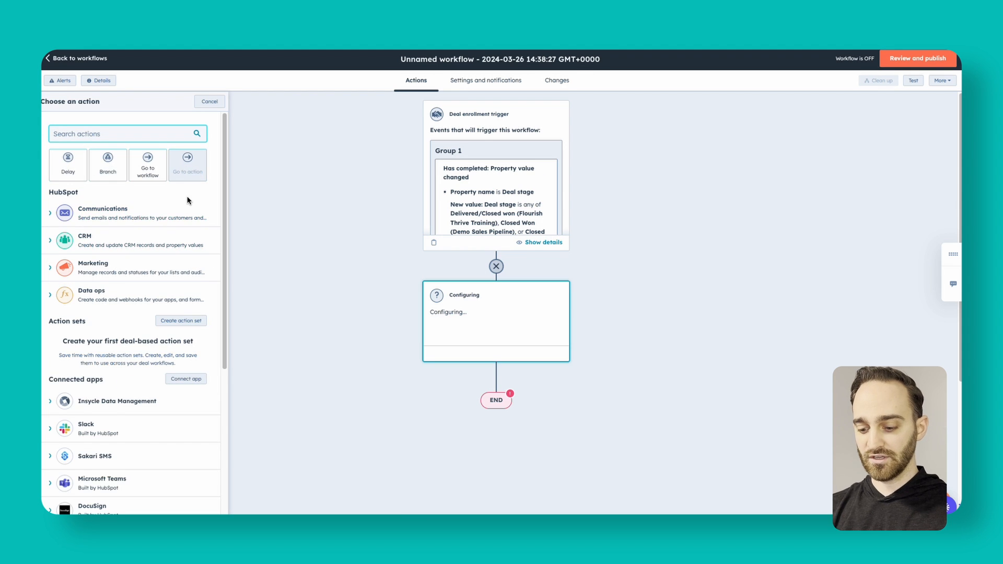
{"action": "type", "text": "create"}
{"action": "left_click", "coordinate": [181, 233]}
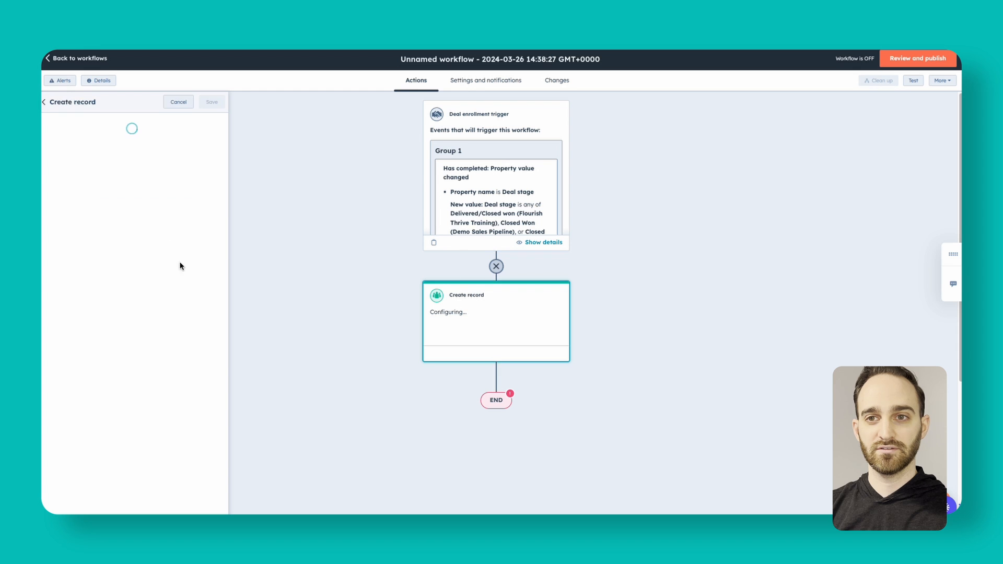
{"action": "left_click", "coordinate": [107, 146]}
{"action": "scroll", "coordinate": [117, 210], "scroll_direction": "down", "scroll_amount": 1}
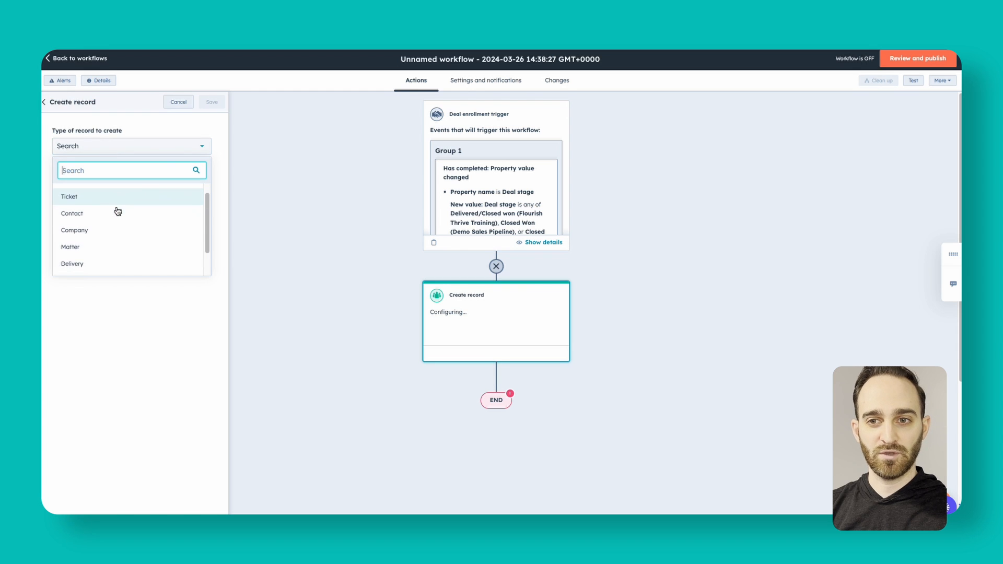
{"action": "left_click", "coordinate": [101, 262]}
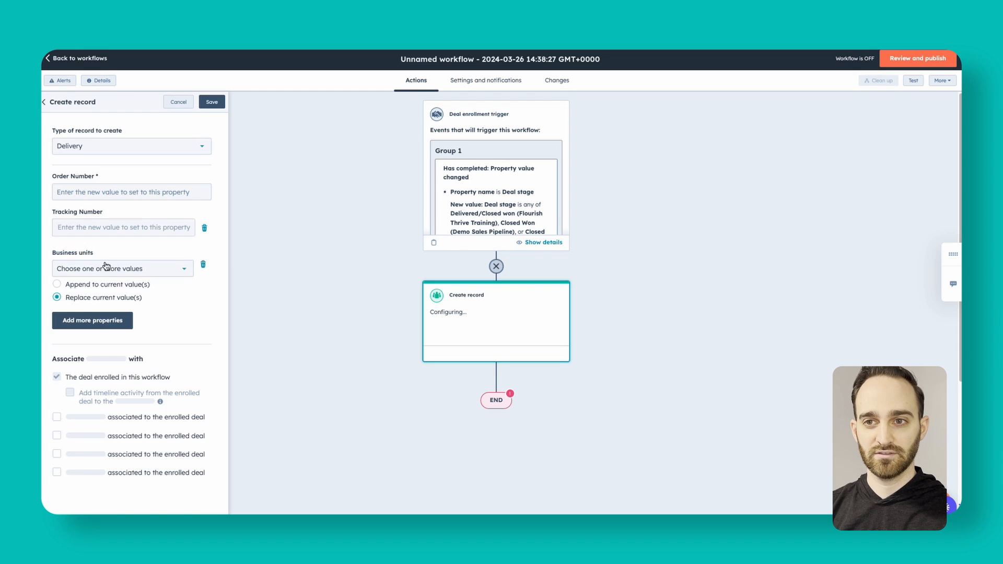
Step: Fill the new delivery's Order Number from the enrolled deal's Record ID property
{"action": "left_click", "coordinate": [132, 193]}
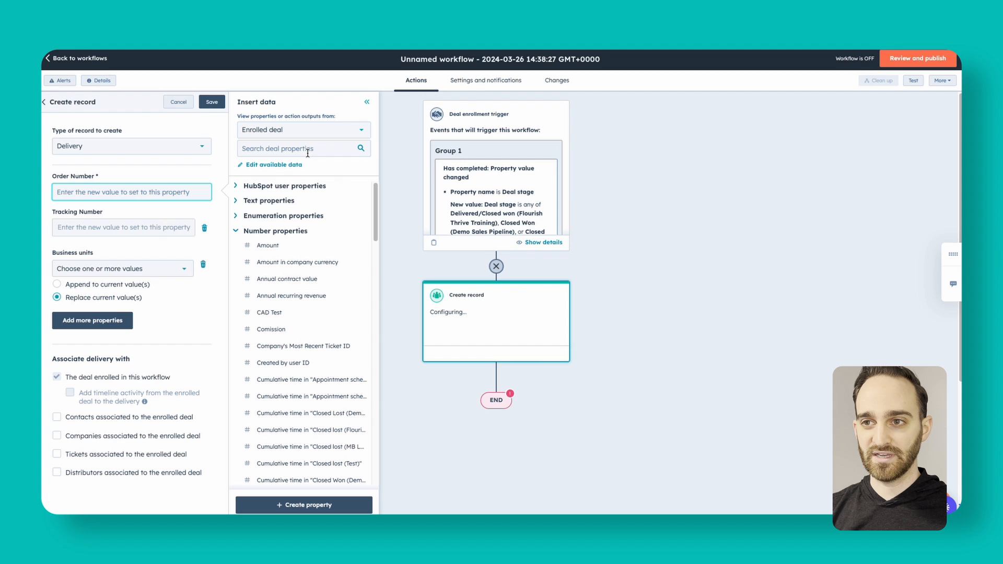
{"action": "left_click", "coordinate": [308, 152]}
{"action": "type", "text": "deal nu"}
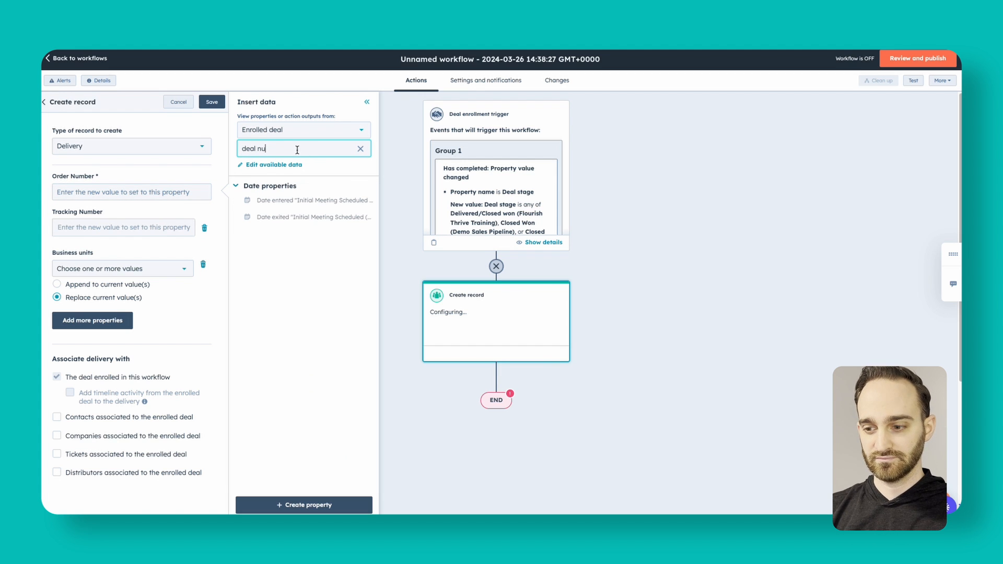
{"action": "type", "text": "record"}
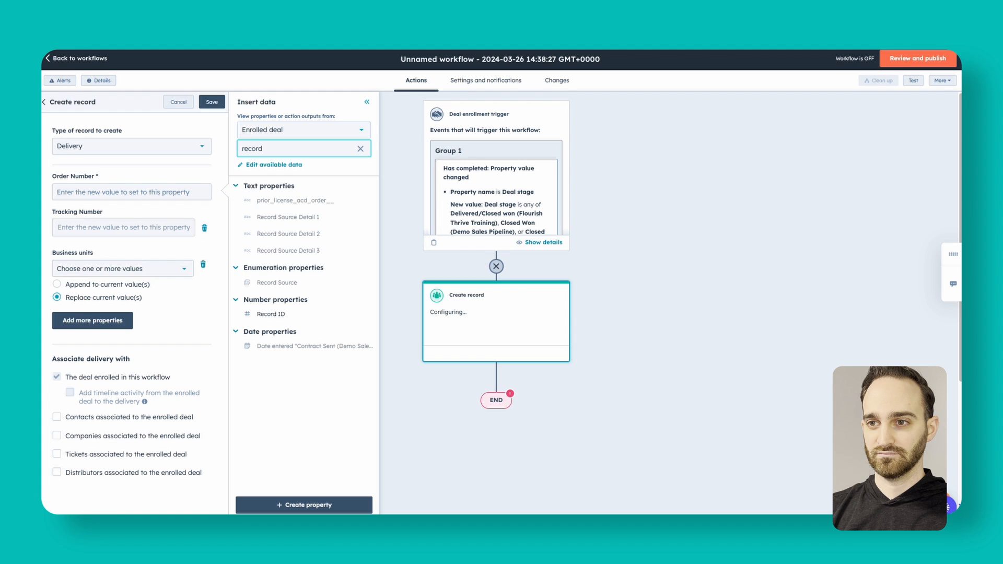
{"action": "left_click", "coordinate": [277, 313]}
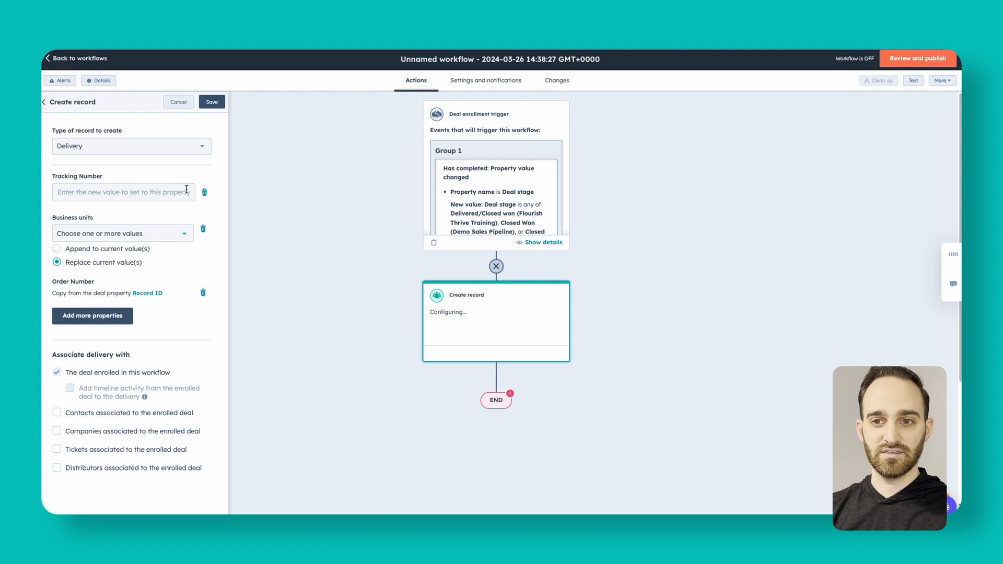
Step: Associate the new delivery with the enrolled deal's contacts, companies, tickets and distributors, and save the action
{"action": "left_click", "coordinate": [111, 195]}
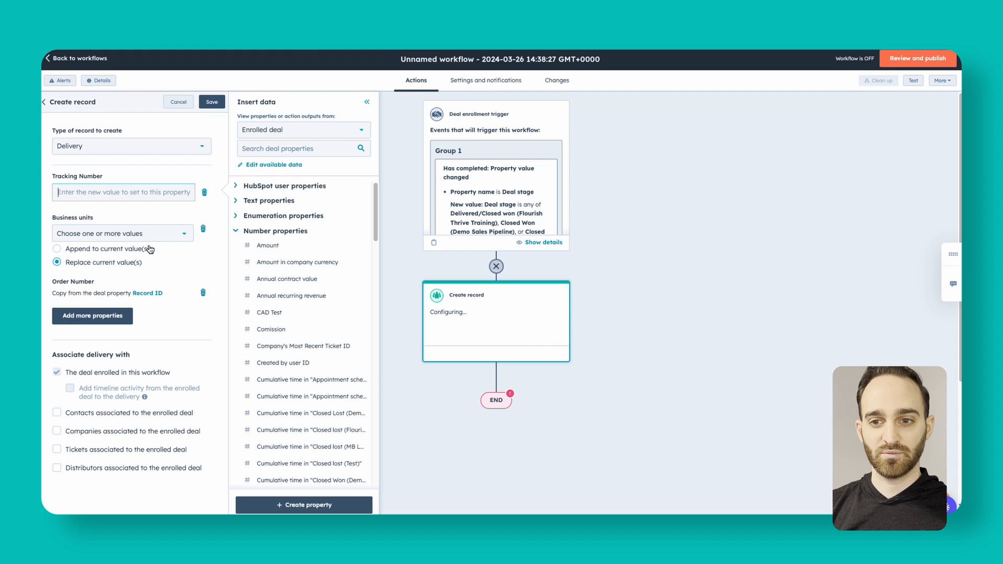
{"action": "left_click", "coordinate": [107, 418]}
{"action": "left_click", "coordinate": [112, 453]}
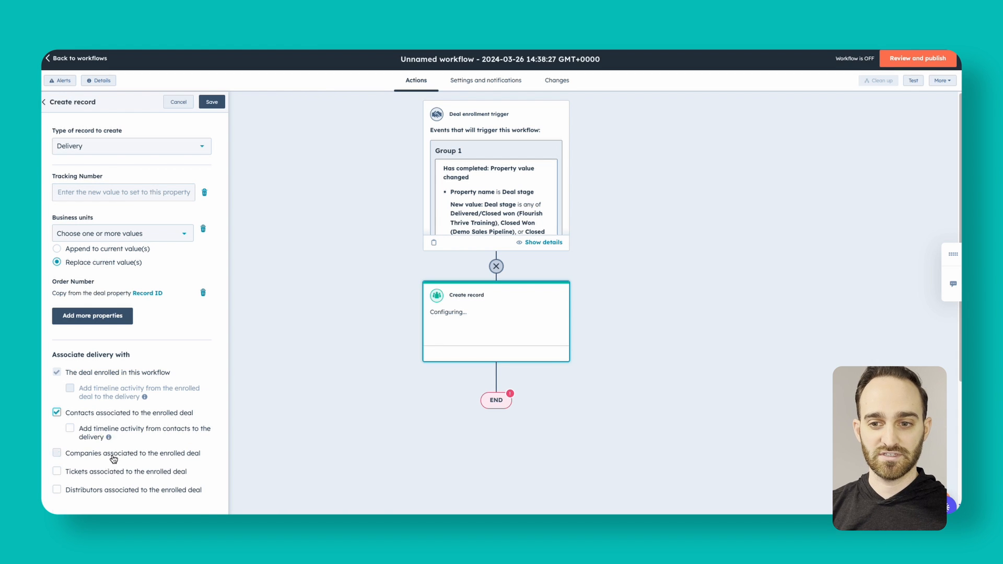
{"action": "left_click", "coordinate": [122, 495]}
{"action": "scroll", "coordinate": [143, 495], "scroll_direction": "down", "scroll_amount": 1}
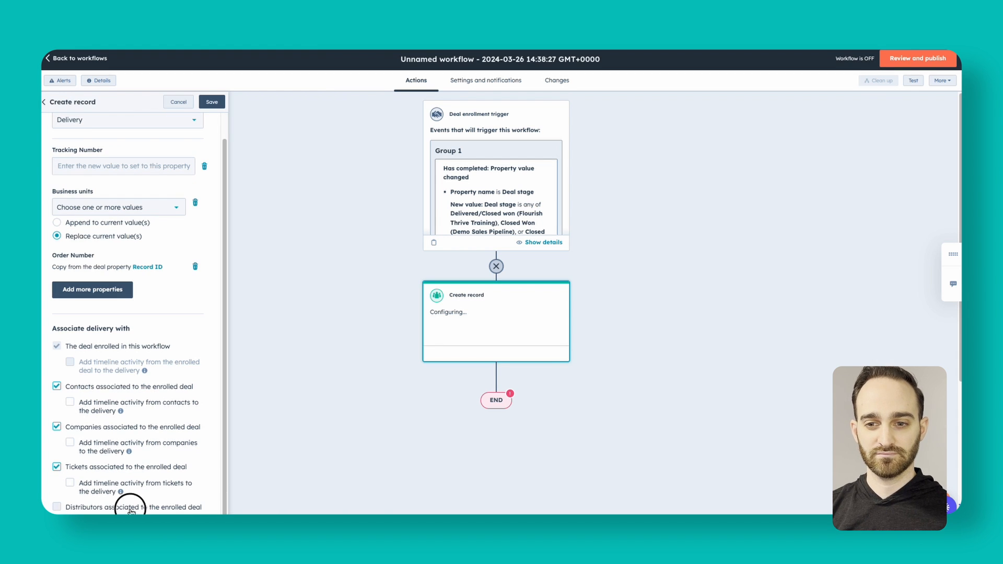
{"action": "left_click", "coordinate": [213, 107]}
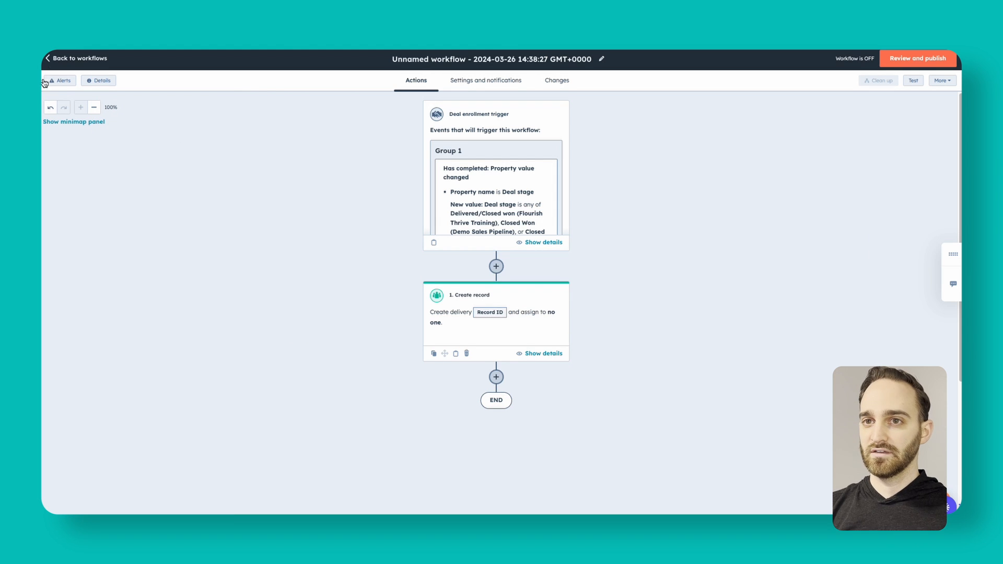
Step: Leave the workflow editor and go to the Deliveries records in the CRM
{"action": "left_click", "coordinate": [58, 58]}
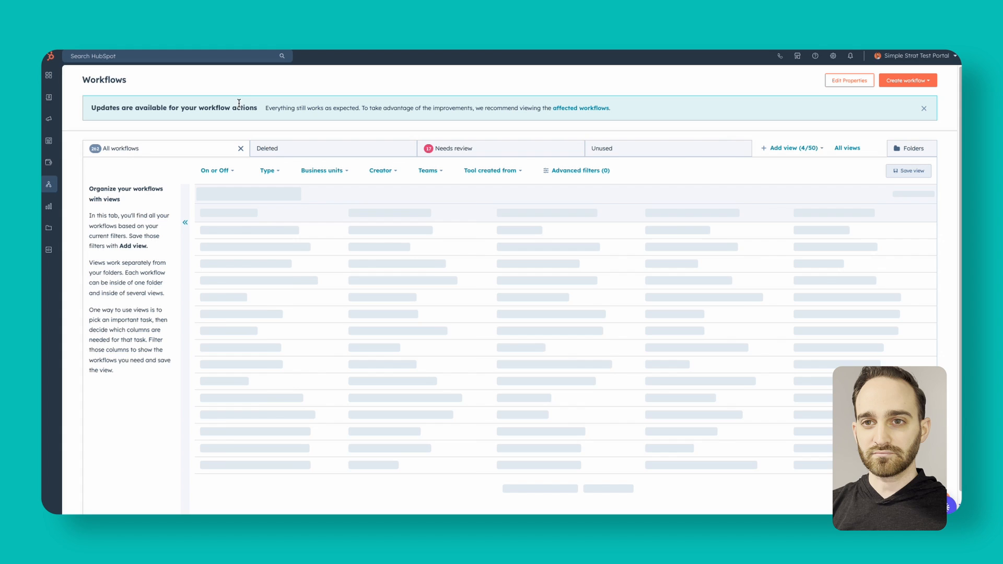
{"action": "mouse_move", "coordinate": [75, 96]}
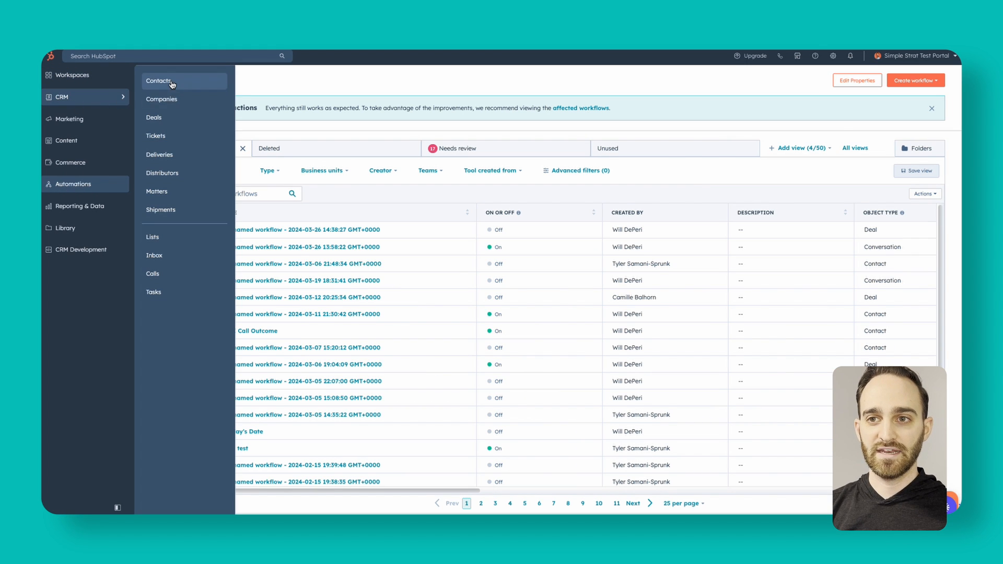
{"action": "left_click", "coordinate": [189, 160]}
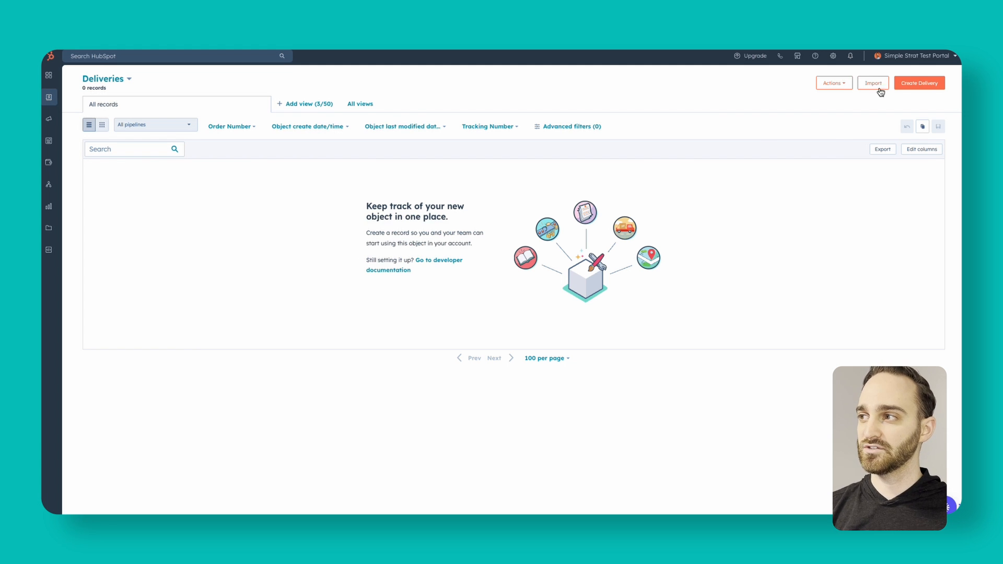
Step: Create a delivery record with an order number and no business unit
{"action": "left_click", "coordinate": [912, 83]}
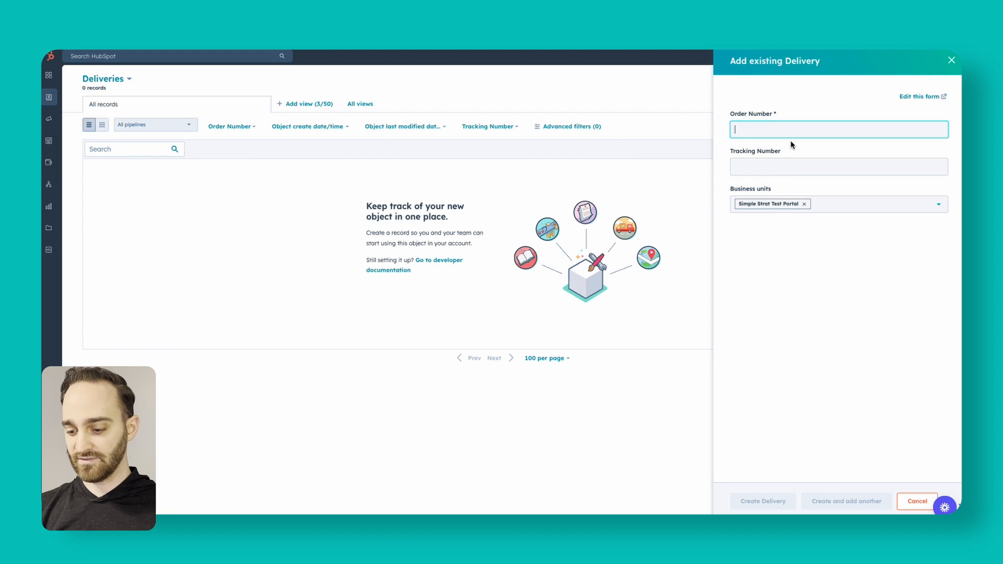
{"action": "type", "text": "1223445"}
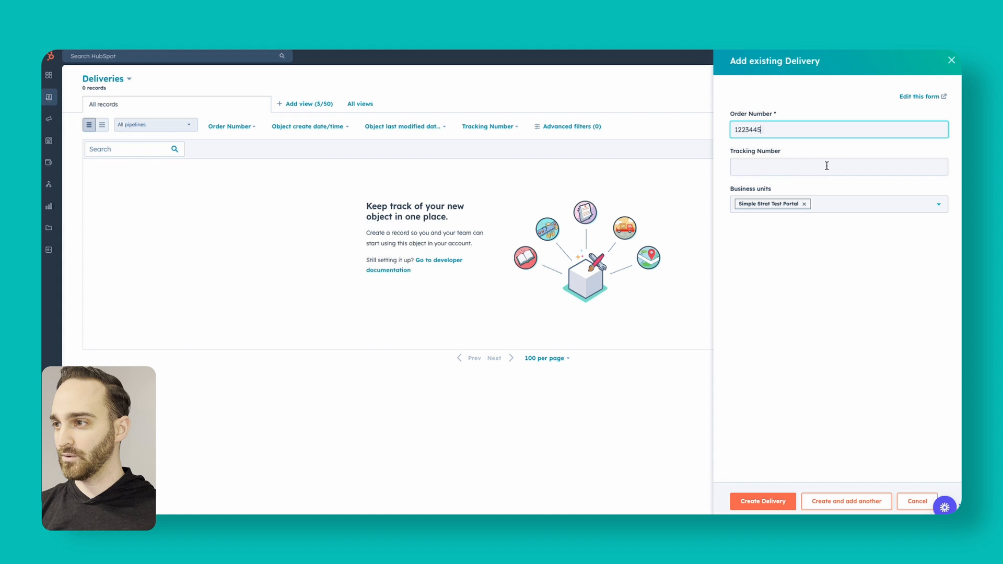
{"action": "left_click", "coordinate": [805, 205]}
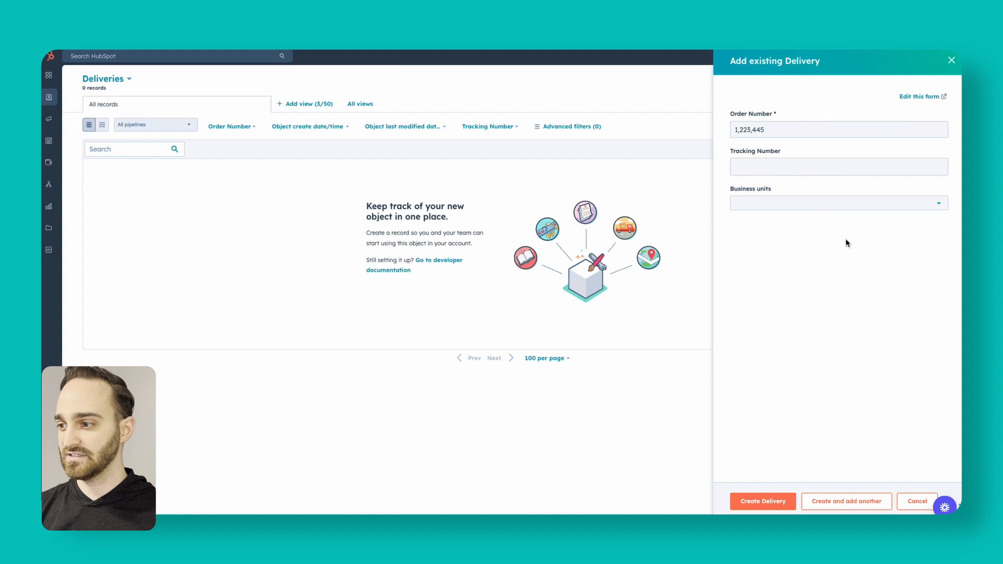
{"action": "left_click", "coordinate": [767, 497]}
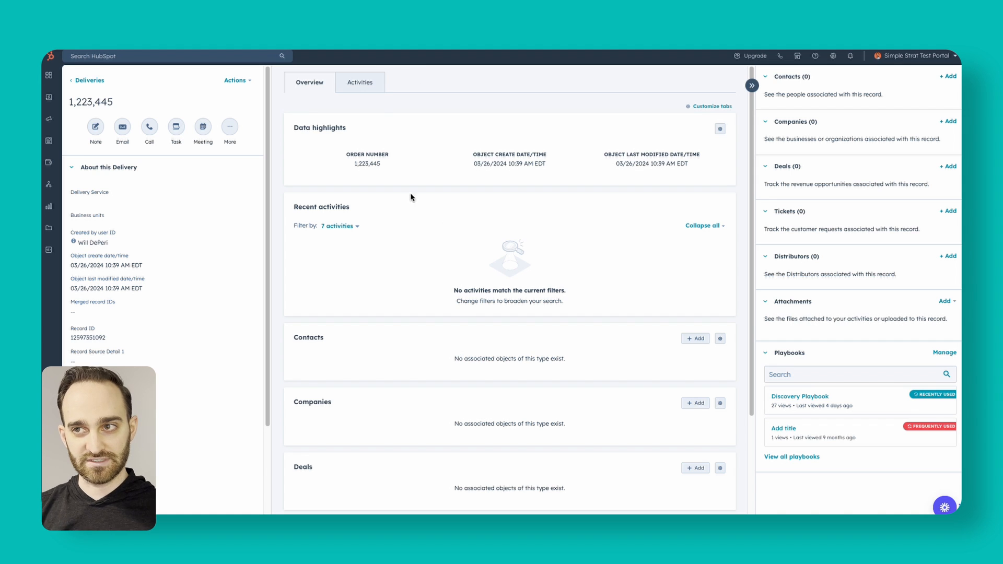
Step: View the delivery record's activities and associate an existing contact with the delivery, without an association label
{"action": "left_click", "coordinate": [360, 82]}
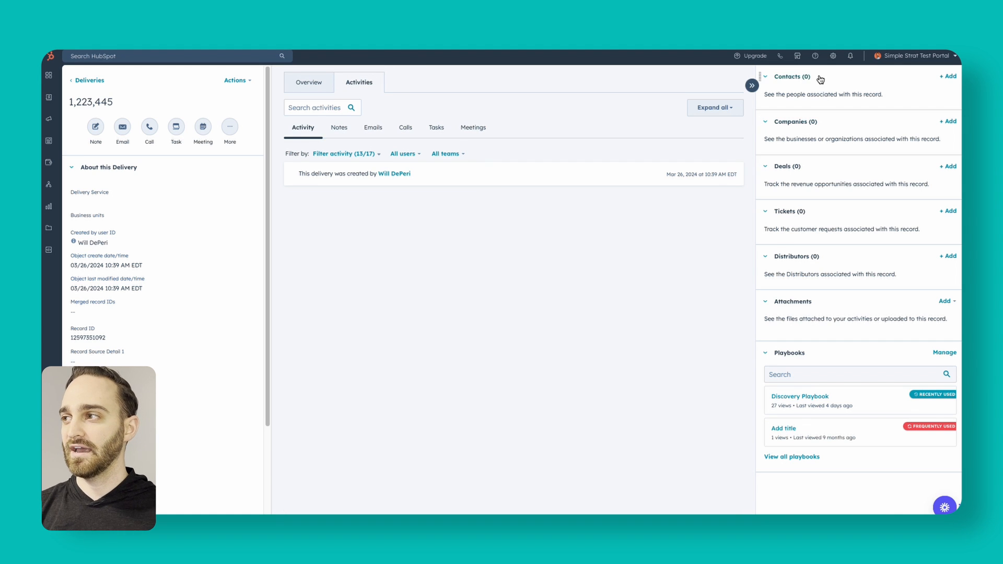
{"action": "left_click", "coordinate": [949, 77]}
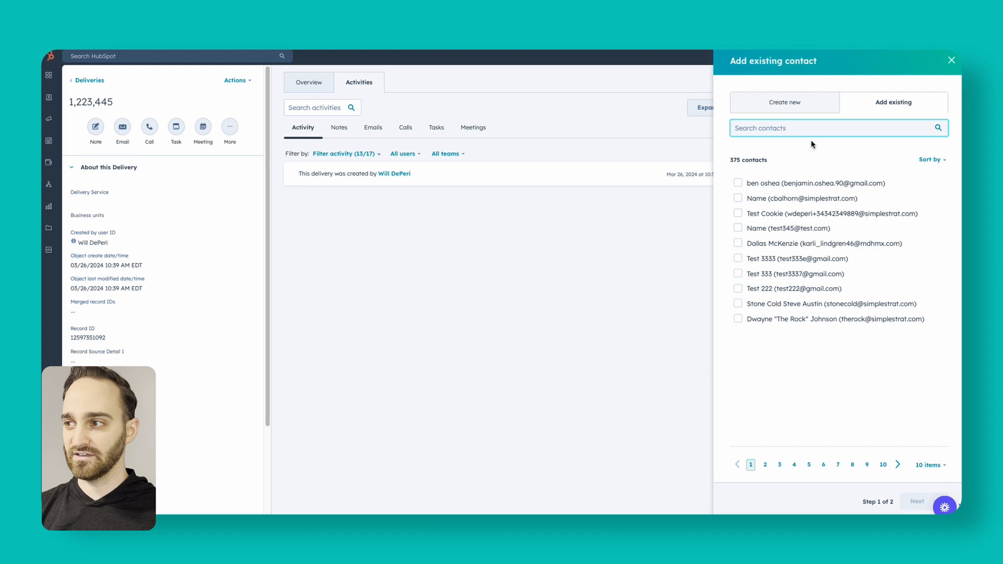
{"action": "type", "text": "wdeper"}
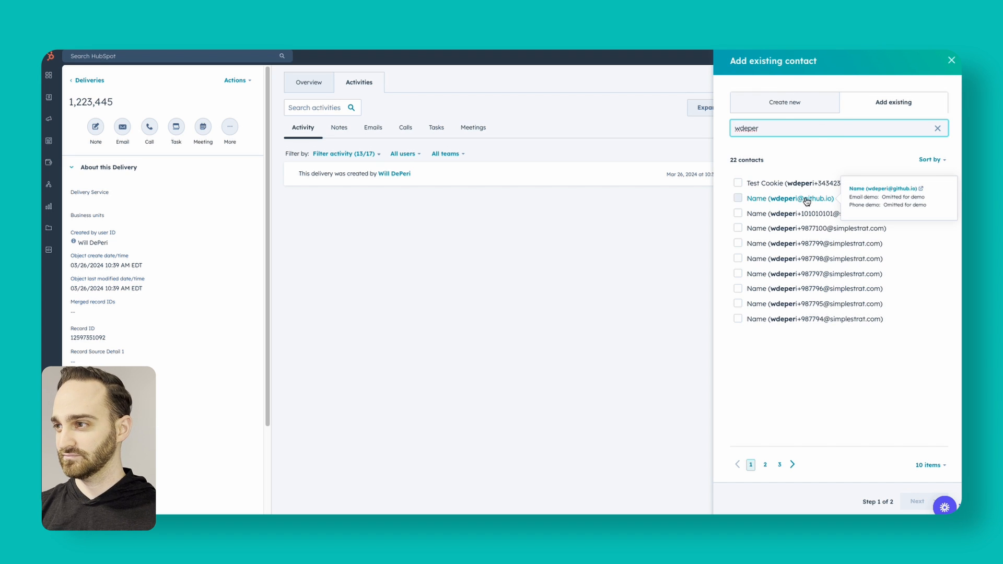
{"action": "left_click", "coordinate": [812, 230]}
{"action": "left_click", "coordinate": [917, 502]}
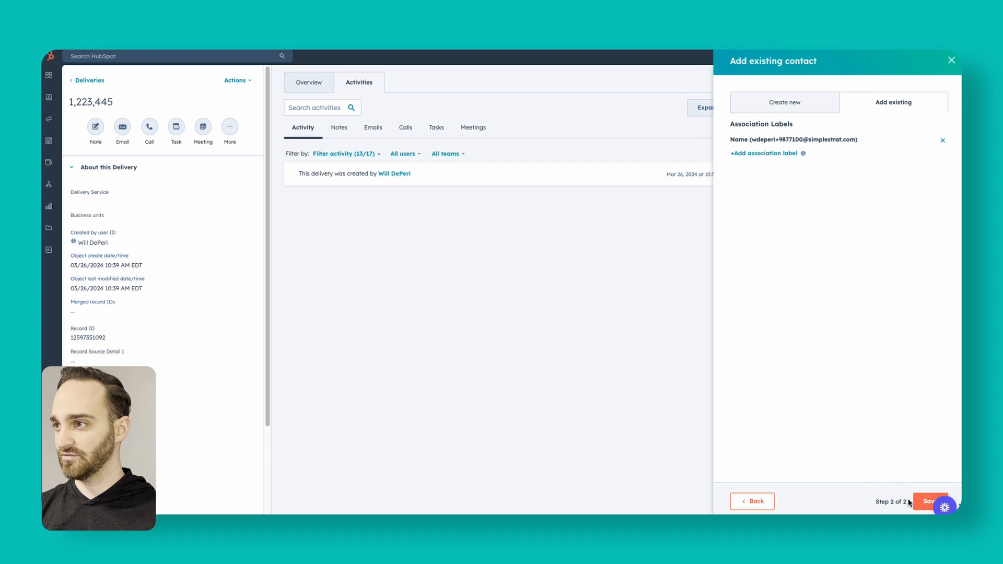
{"action": "left_click", "coordinate": [917, 501]}
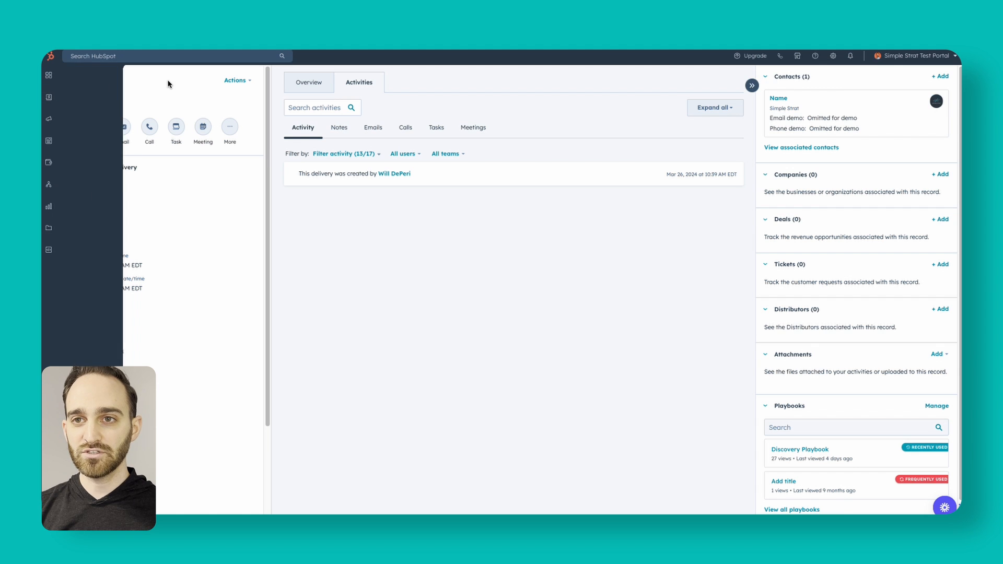
Step: Return to the Deliveries records list and view the Order Number filter options without applying a filter
{"action": "left_click", "coordinate": [103, 83]}
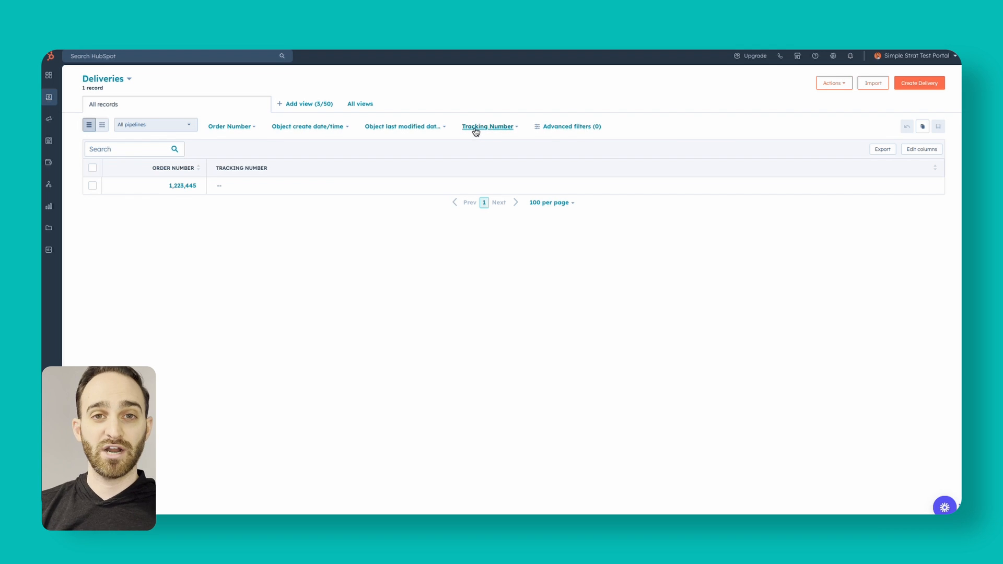
{"action": "left_click", "coordinate": [230, 127]}
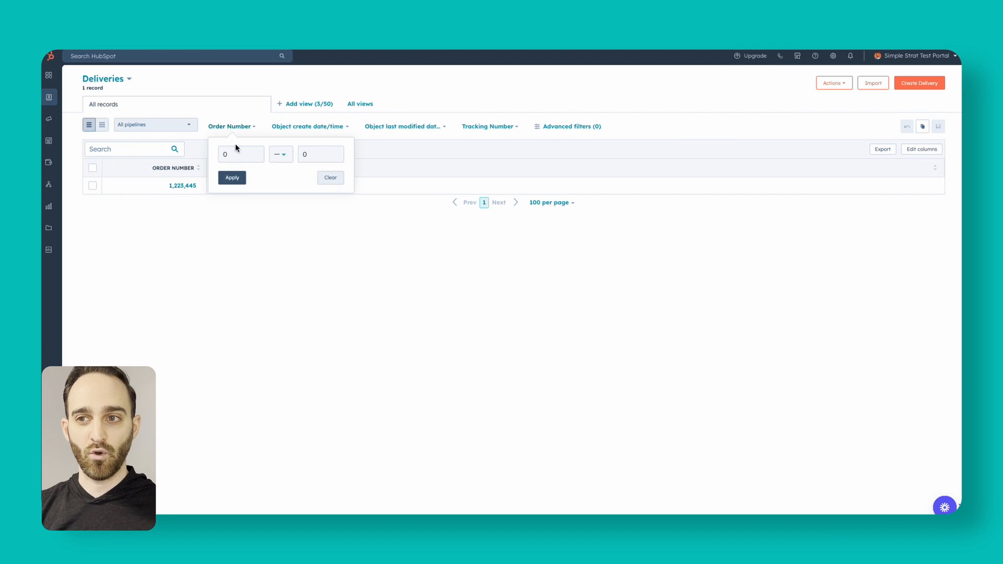
{"action": "left_click", "coordinate": [231, 128]}
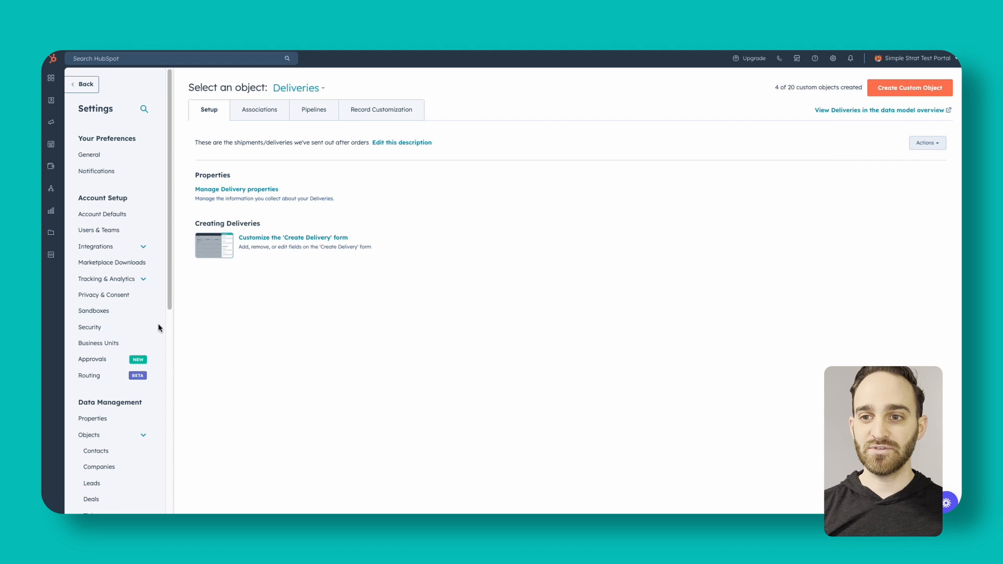
Step: Create a pipeline named Delivery Pipeline for the Deliveries custom object in the settings
{"action": "scroll", "coordinate": [152, 324], "scroll_direction": "down", "scroll_amount": 6}
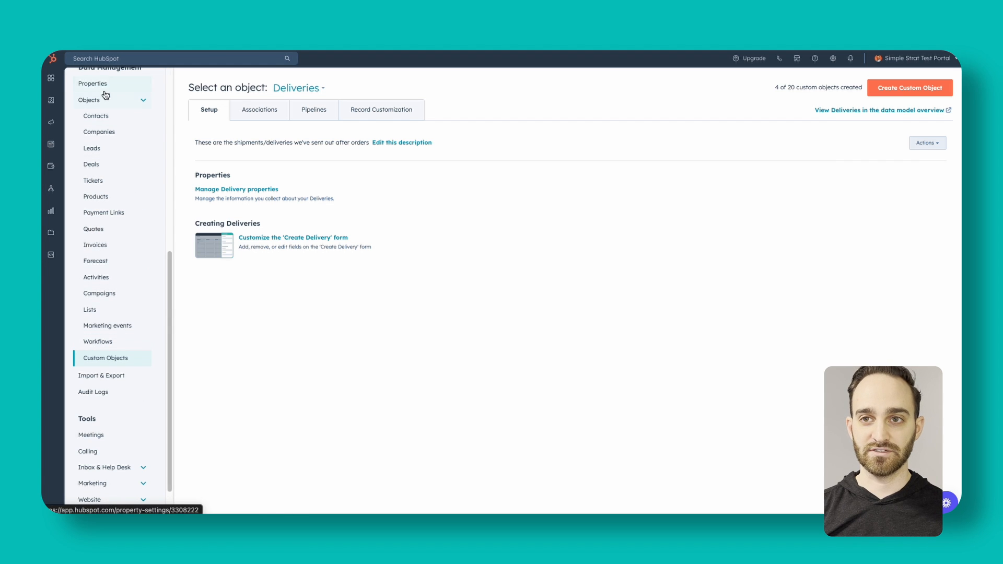
{"action": "scroll", "coordinate": [118, 69], "scroll_direction": "up", "scroll_amount": 1}
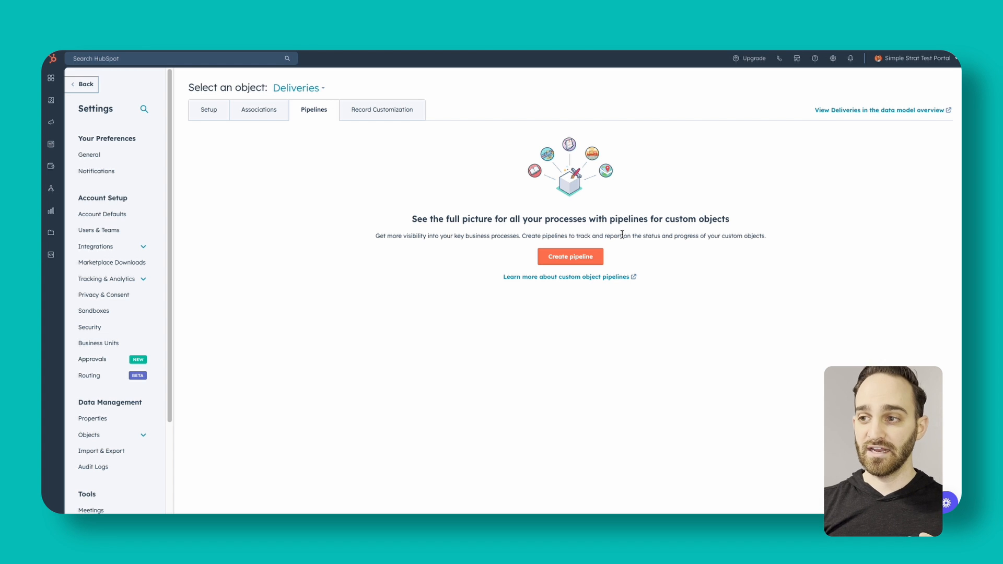
{"action": "left_click", "coordinate": [570, 256]}
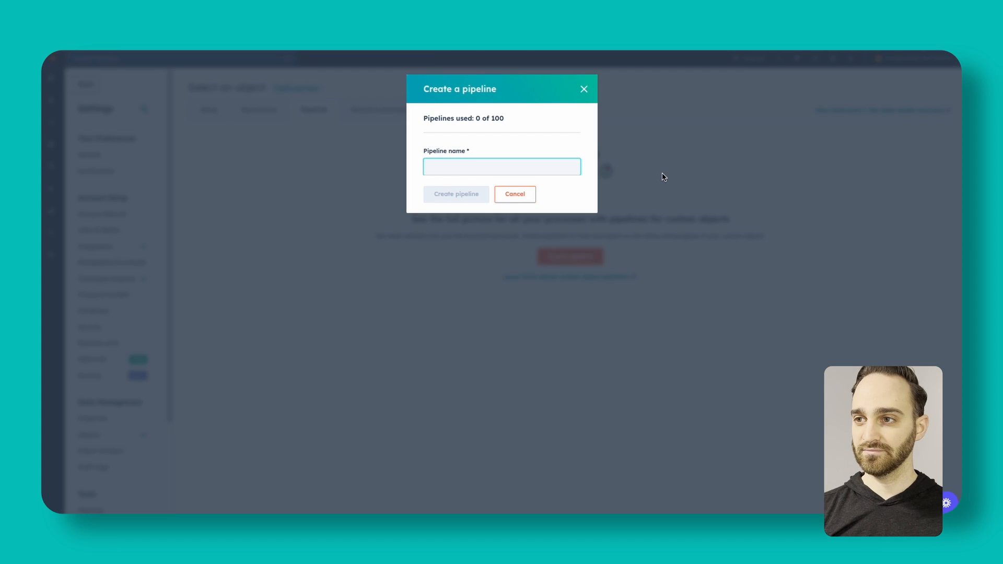
{"action": "type", "text": "D"}
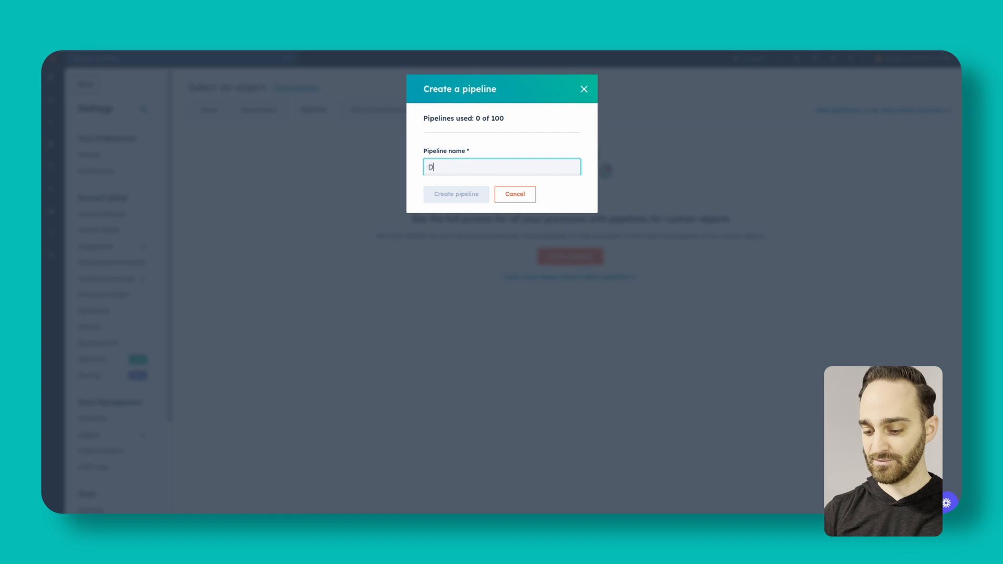
{"action": "type", "text": "elivery"}
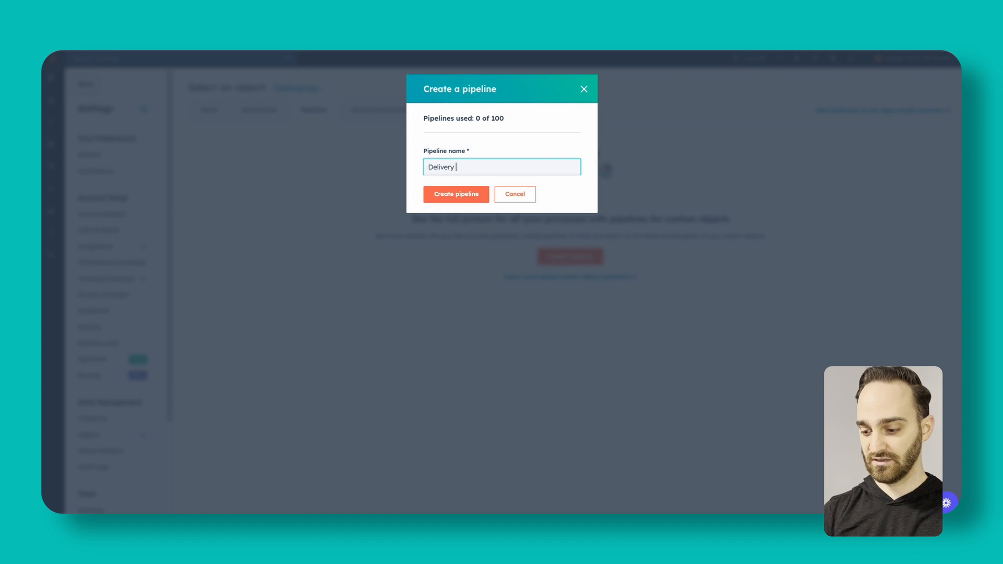
{"action": "type", "text": " Pipeline"}
{"action": "key", "text": "Return"}
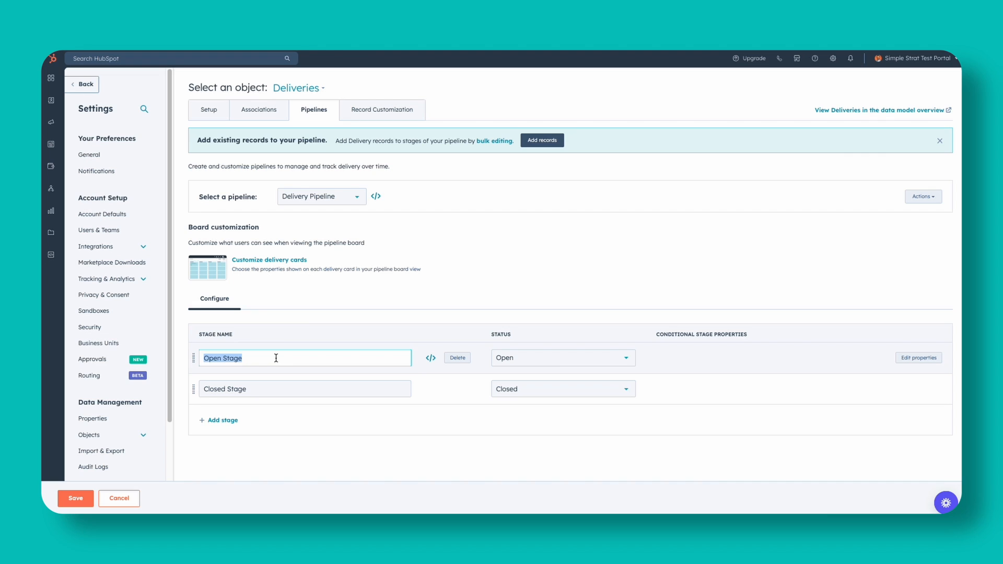
Step: Rename the pipeline's open stage In Fulfillment and add an open stage named Shipped directly below it
{"action": "type", "text": "In Fulfillment"}
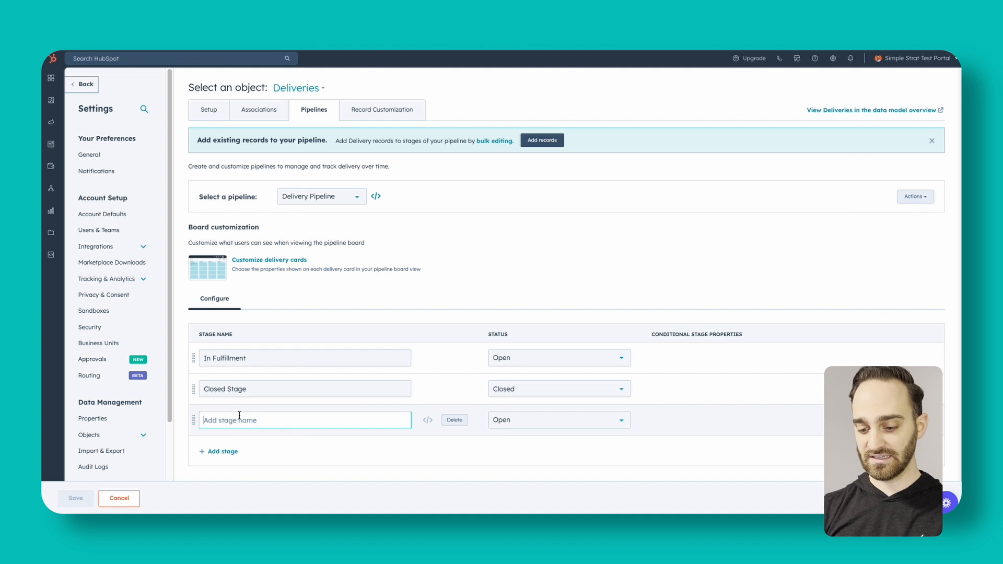
{"action": "type", "text": "Sh"}
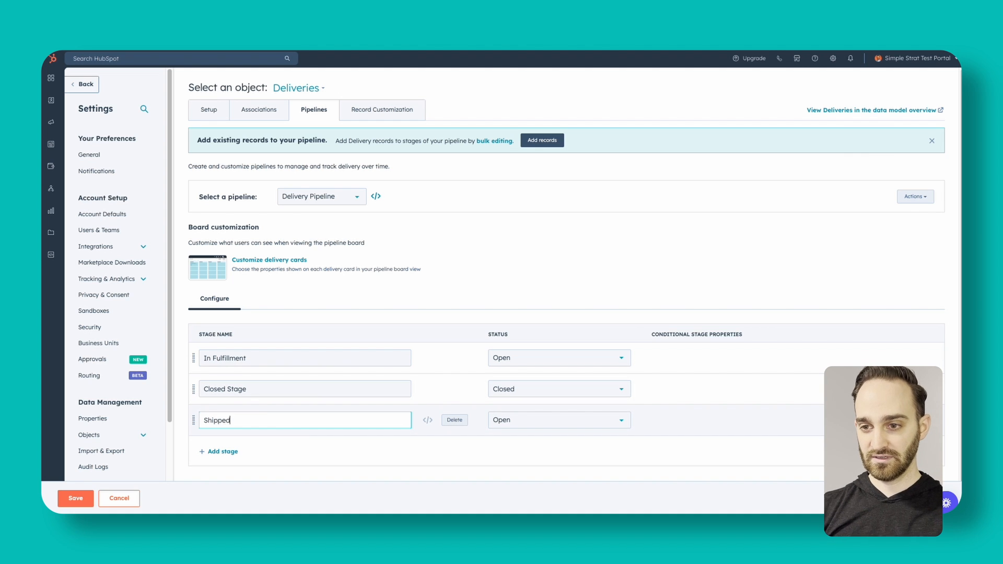
{"action": "type", "text": "ipped"}
{"action": "left_click_drag", "start_coordinate": [193, 419], "coordinate": [197, 397]}
Step: Rename the closed stage Delivered and add a Delivery Lost stage with the status Closed
{"action": "triple_click", "coordinate": [271, 424]}
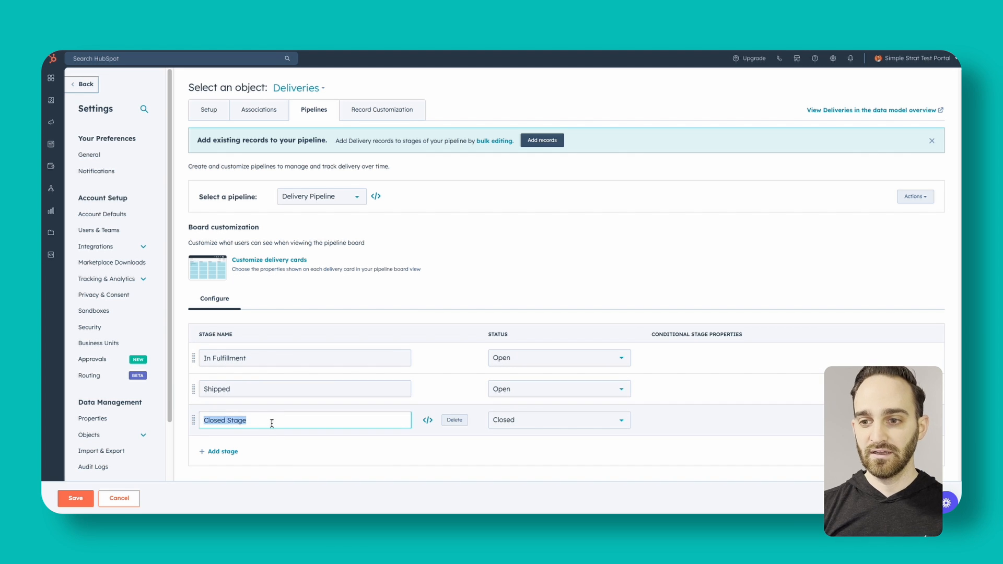
{"action": "type", "text": "Delivered"}
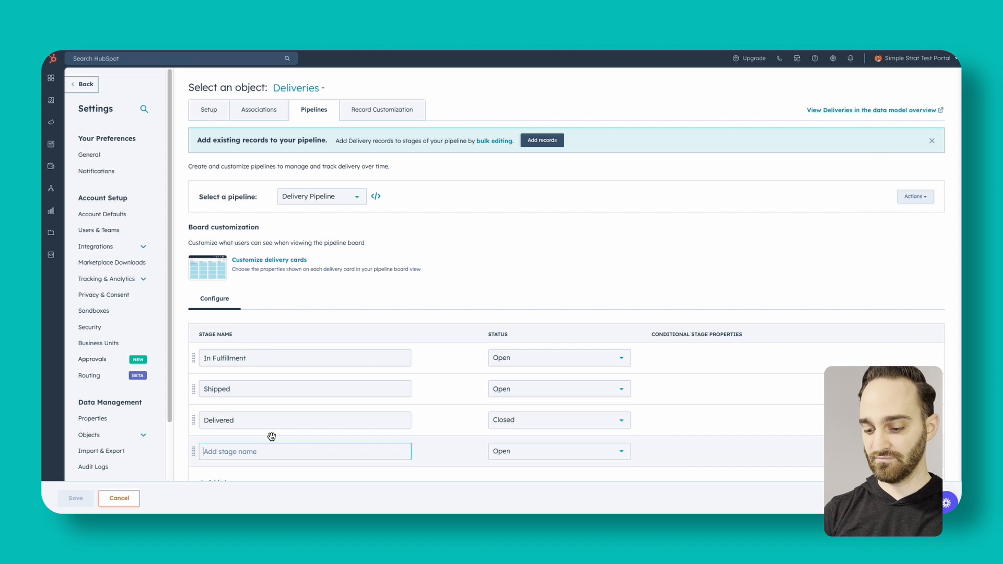
{"action": "type", "text": "Delivery Lost"}
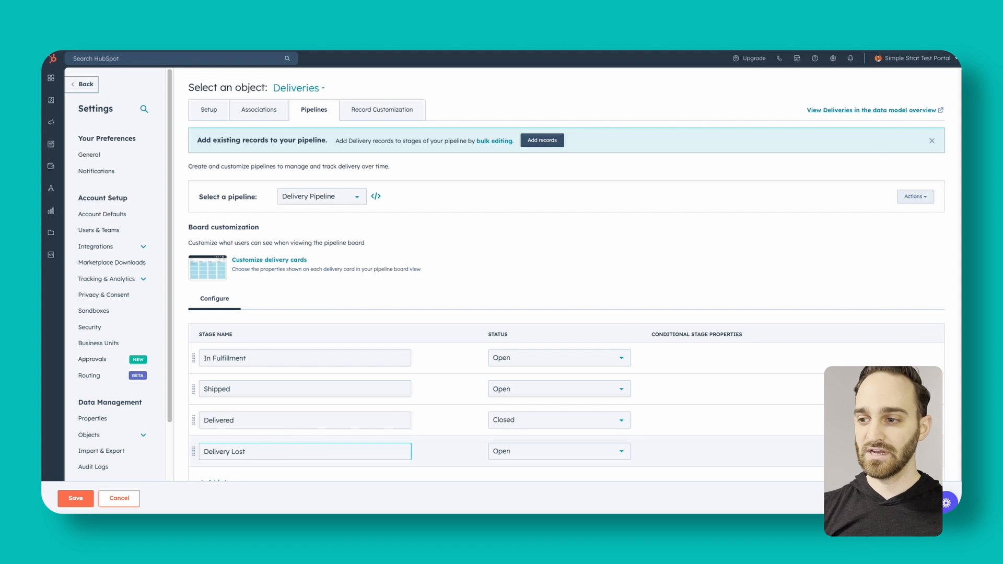
{"action": "left_click", "coordinate": [537, 452]}
{"action": "left_click", "coordinate": [517, 490]}
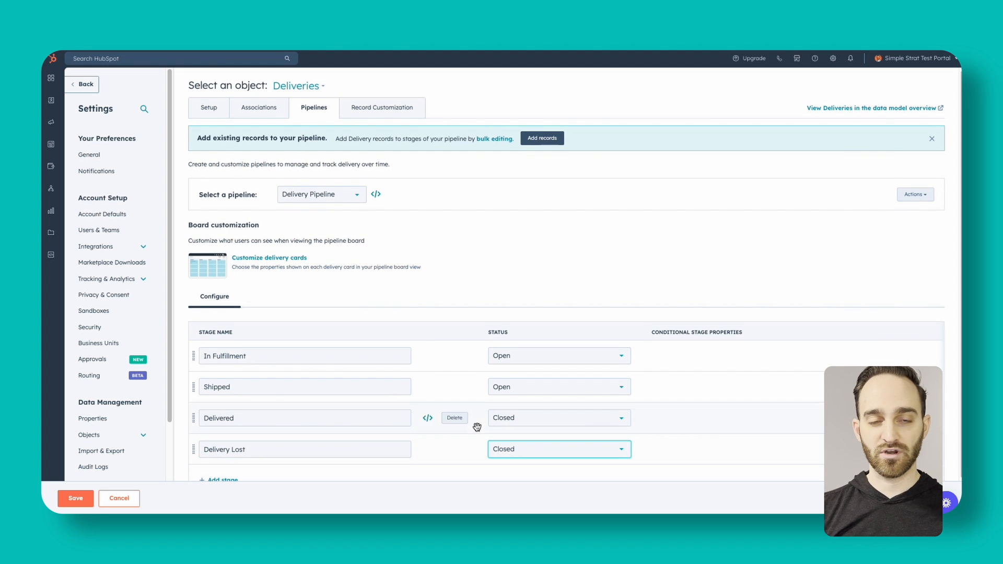
Step: Make Tracking Number a required conditional property of the Shipped stage and save the pipeline
{"action": "scroll", "coordinate": [477, 427], "scroll_direction": "down", "scroll_amount": 1}
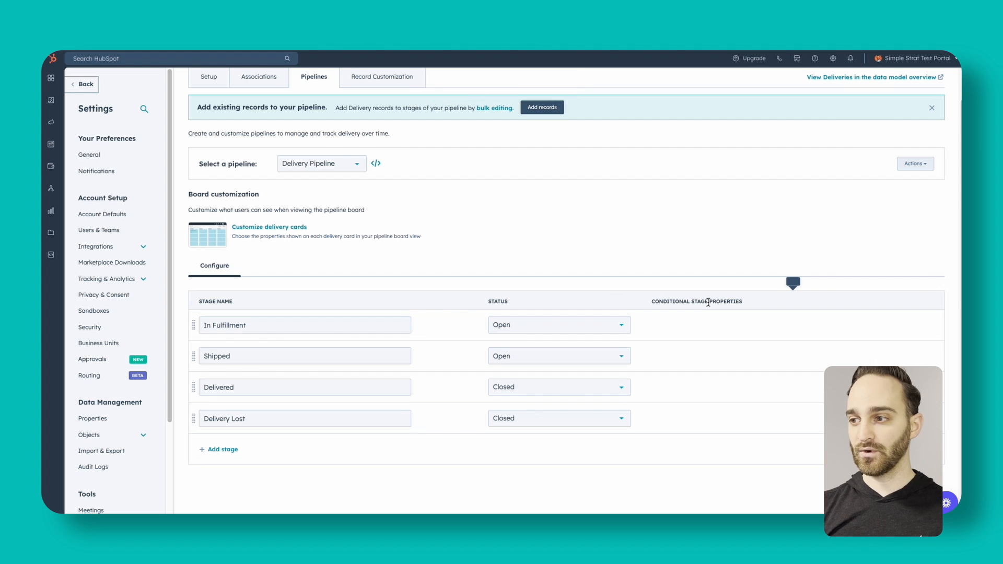
{"action": "mouse_move", "coordinate": [848, 360]}
{"action": "left_click", "coordinate": [903, 358]}
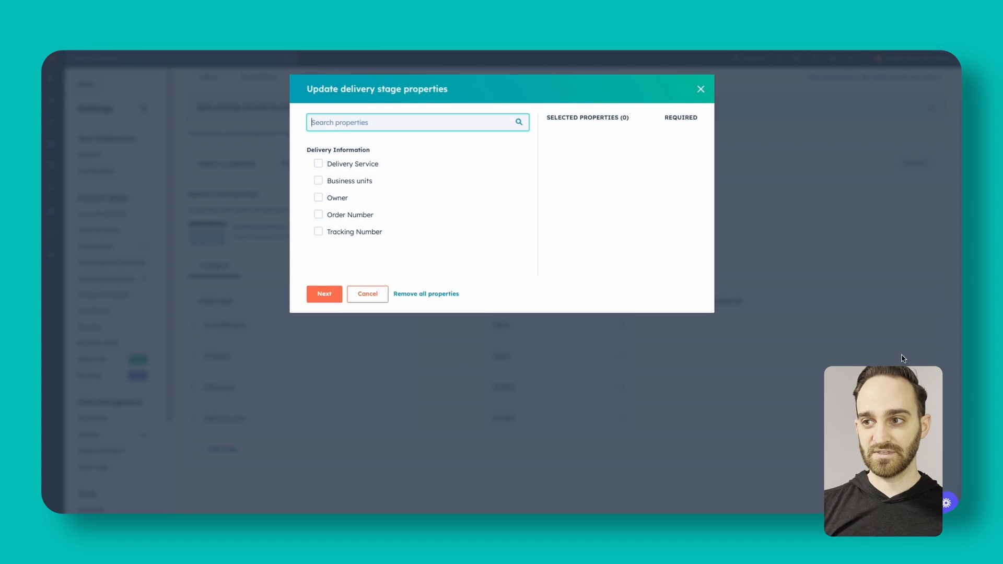
{"action": "left_click", "coordinate": [363, 233]}
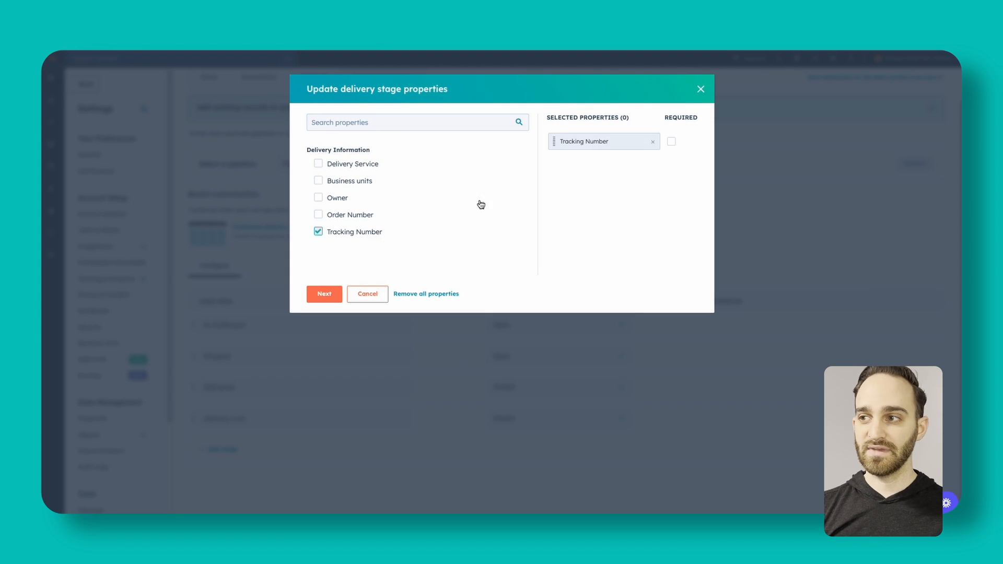
{"action": "left_click", "coordinate": [671, 142]}
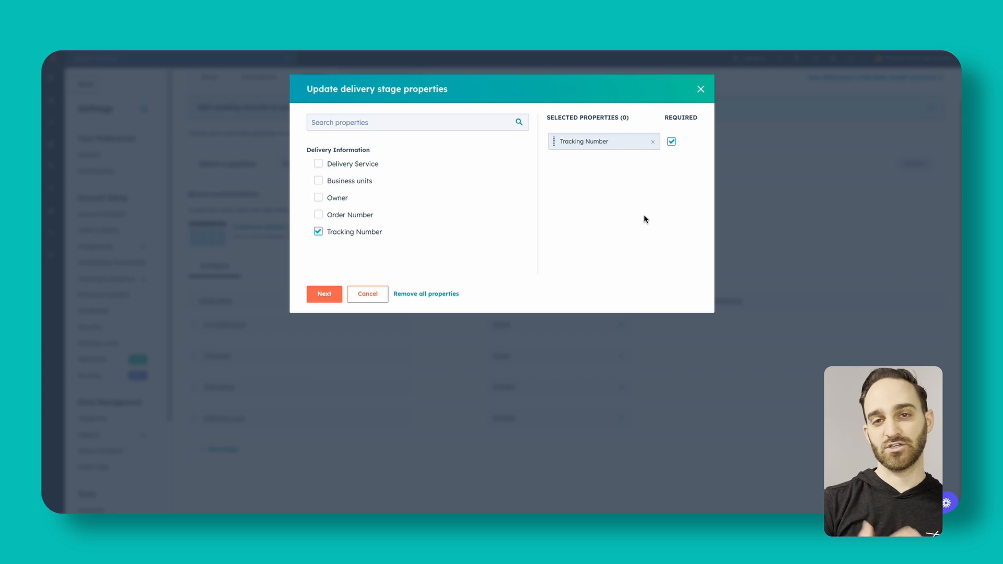
{"action": "left_click", "coordinate": [335, 296]}
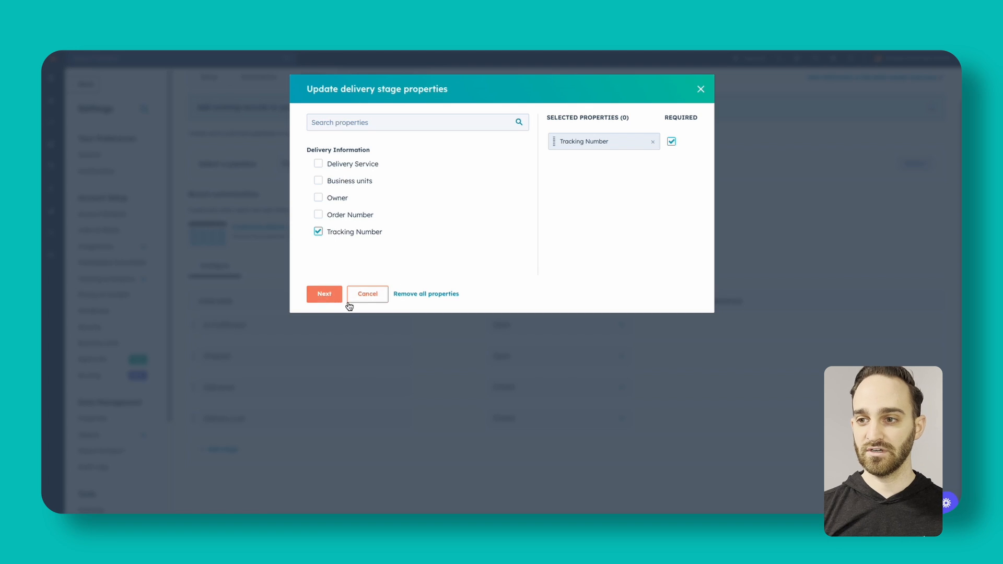
{"action": "left_click", "coordinate": [74, 505]}
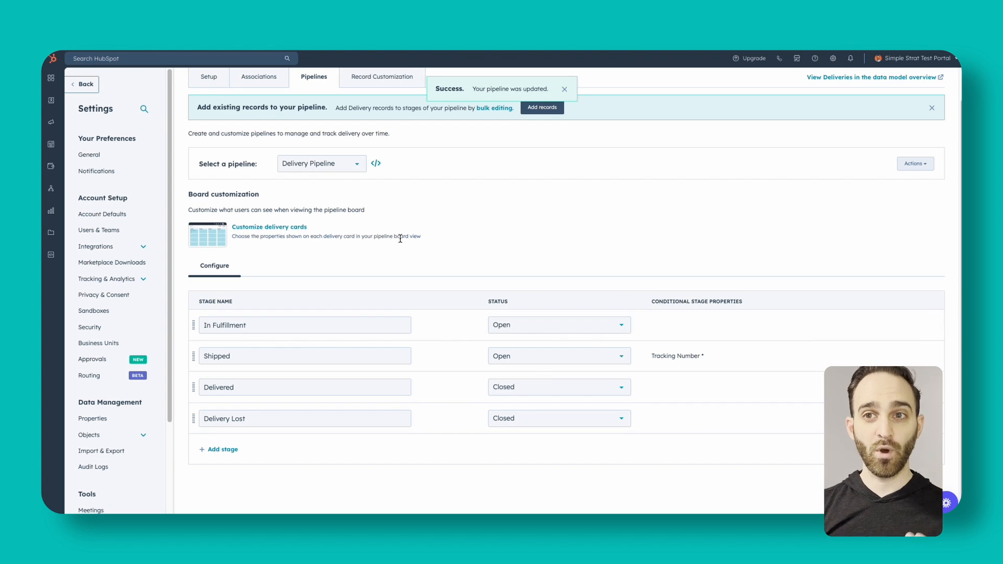
Step: Show the Deliveries records as a pipeline board and create a delivery with only an order number and the default business unit
{"action": "scroll", "coordinate": [237, 233], "scroll_direction": "up", "scroll_amount": 1}
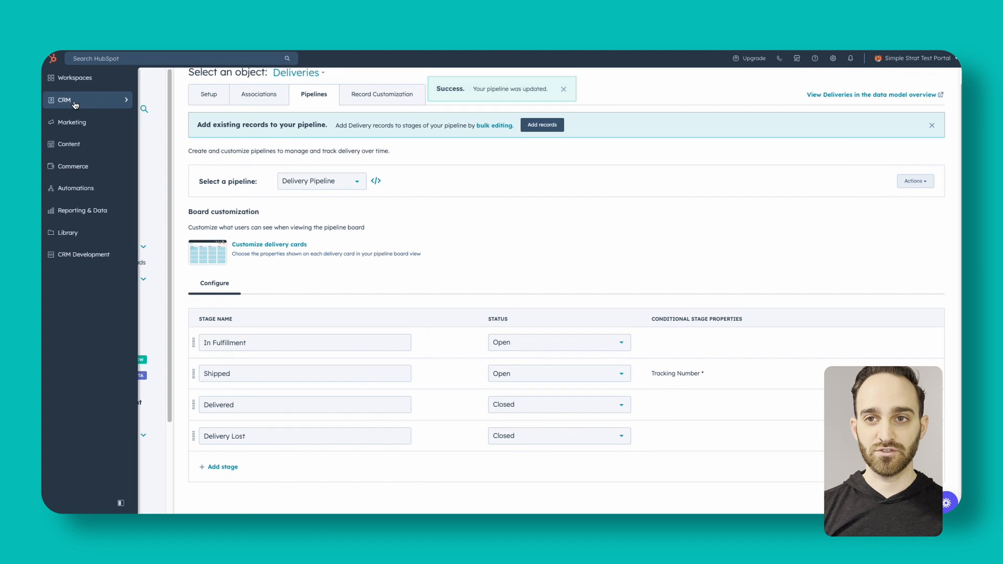
{"action": "mouse_move", "coordinate": [76, 105]}
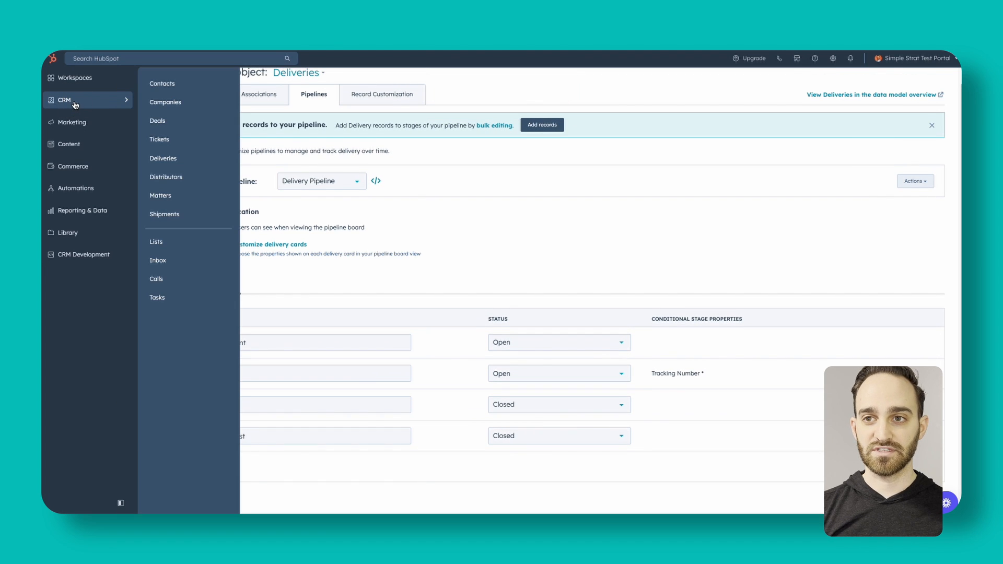
{"action": "left_click", "coordinate": [174, 166]}
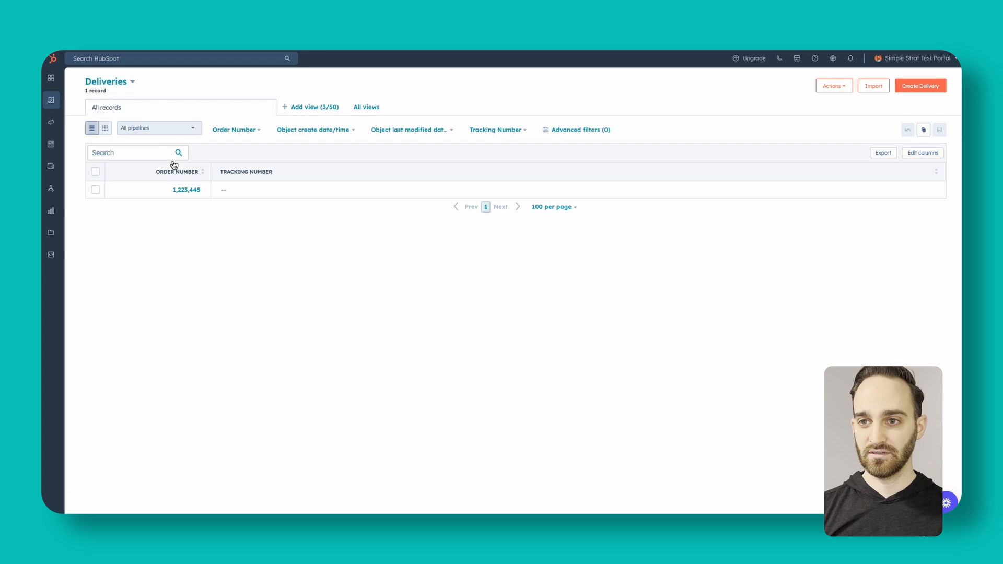
{"action": "left_click", "coordinate": [105, 128]}
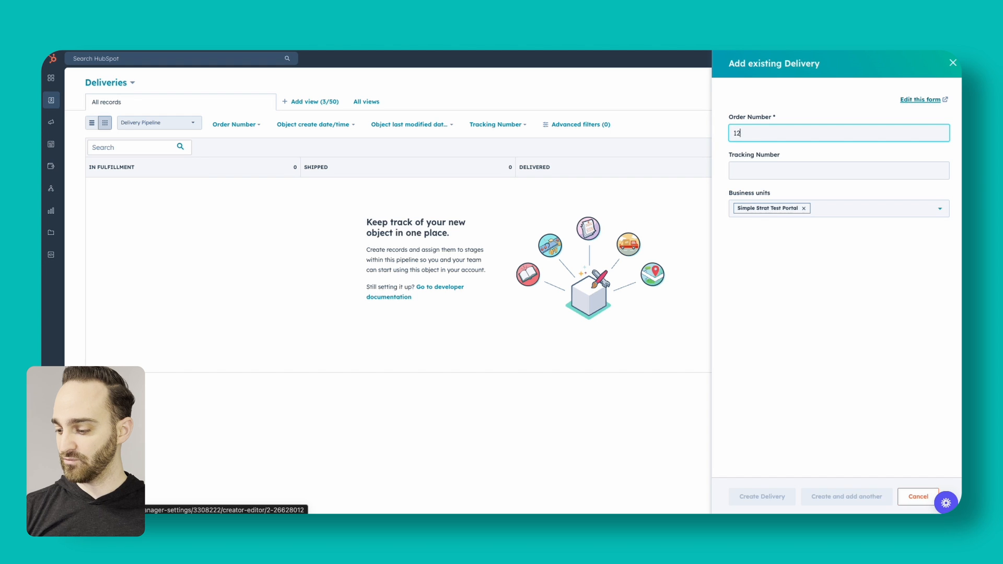
{"action": "type", "text": "2345"}
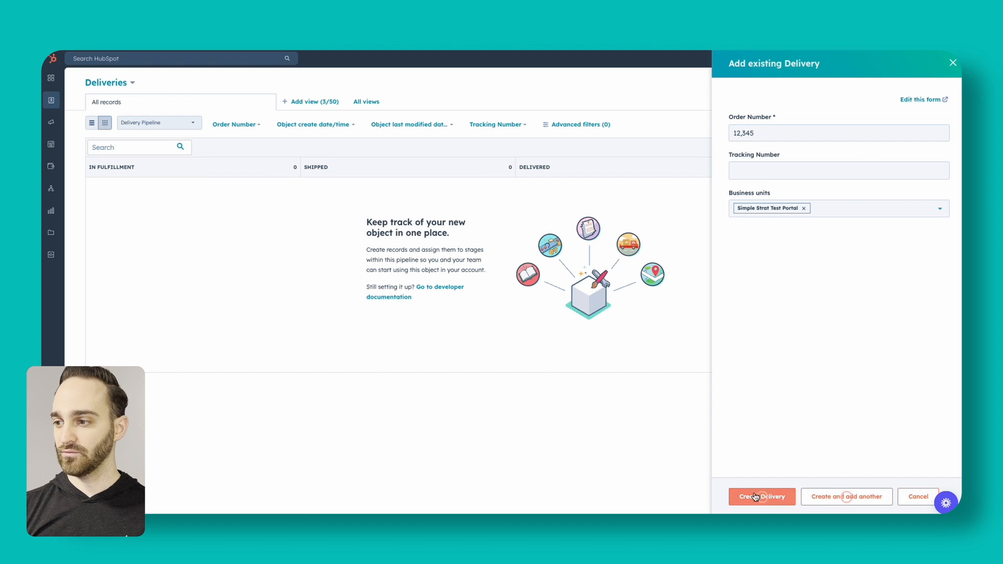
{"action": "left_click", "coordinate": [763, 497]}
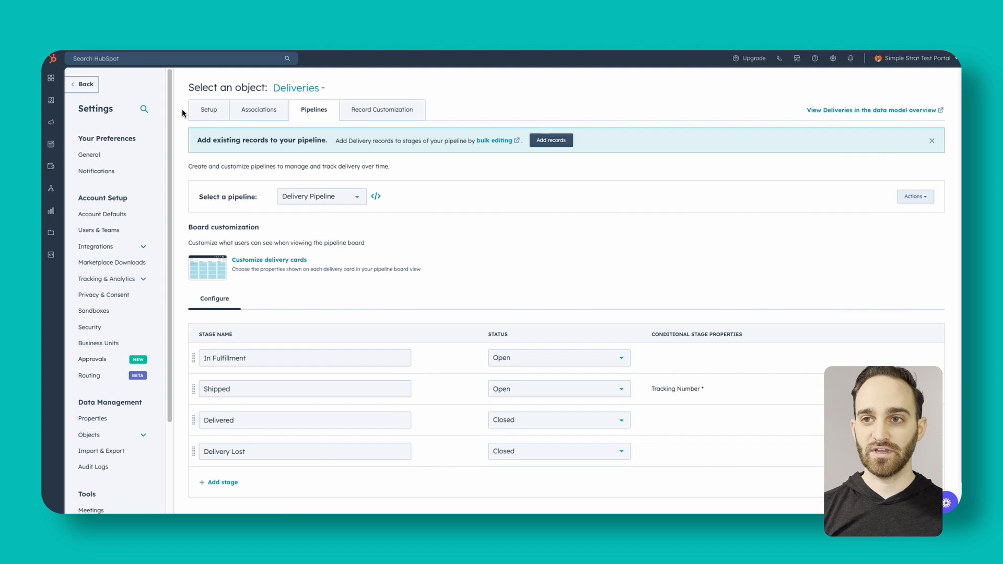
Step: Add the Delivery pipeline and Delivery pipeline stage properties to the Create Delivery form, save it and leave the form editor
{"action": "left_click", "coordinate": [197, 115]}
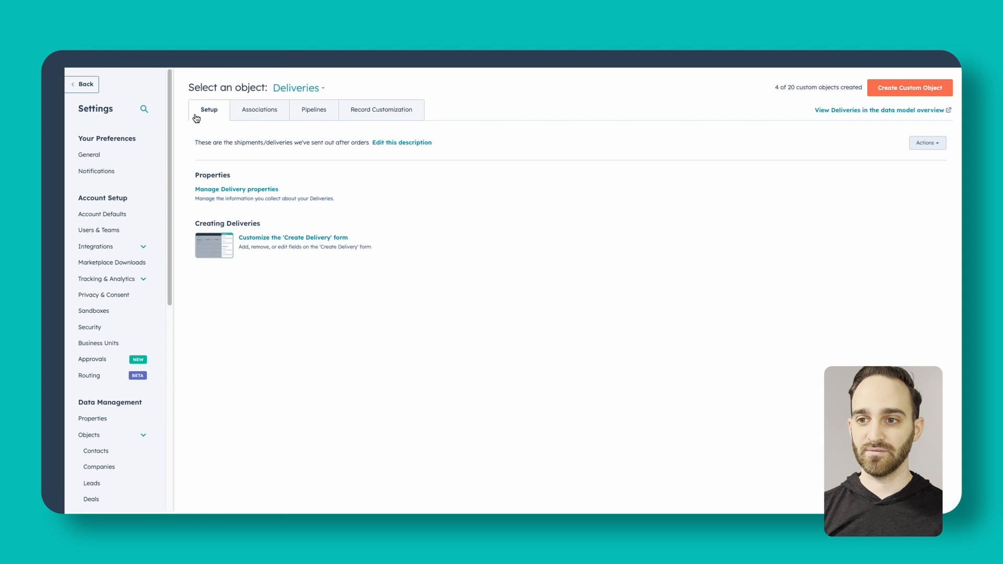
{"action": "left_click", "coordinate": [308, 241]}
{"action": "left_click", "coordinate": [93, 94]}
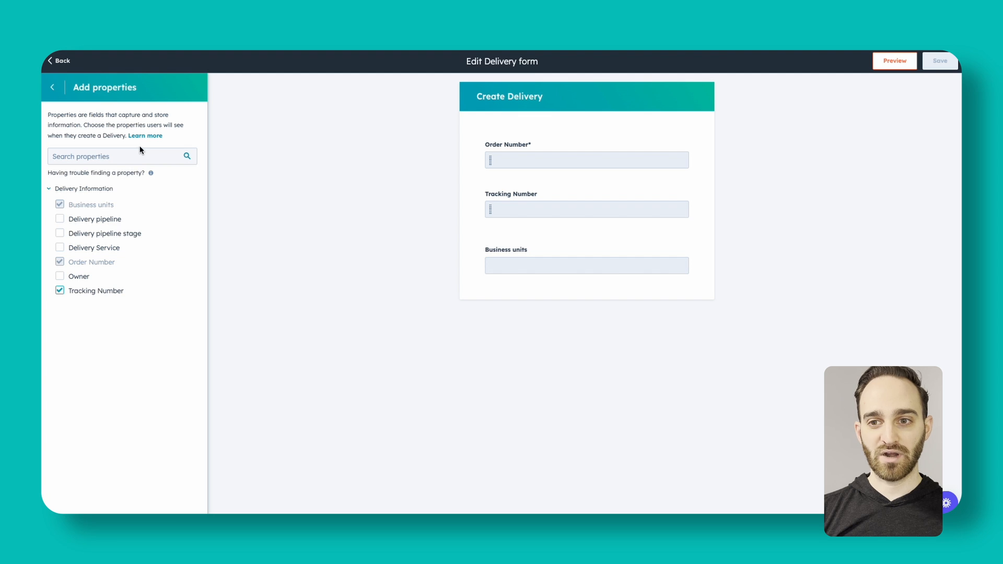
{"action": "left_click", "coordinate": [107, 219]}
{"action": "left_click", "coordinate": [116, 239]}
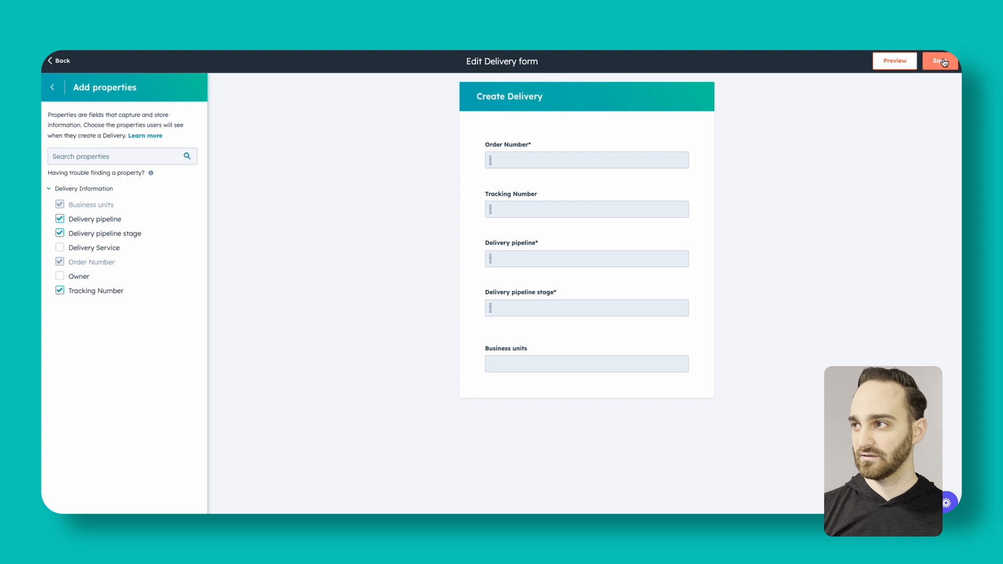
{"action": "left_click", "coordinate": [63, 61]}
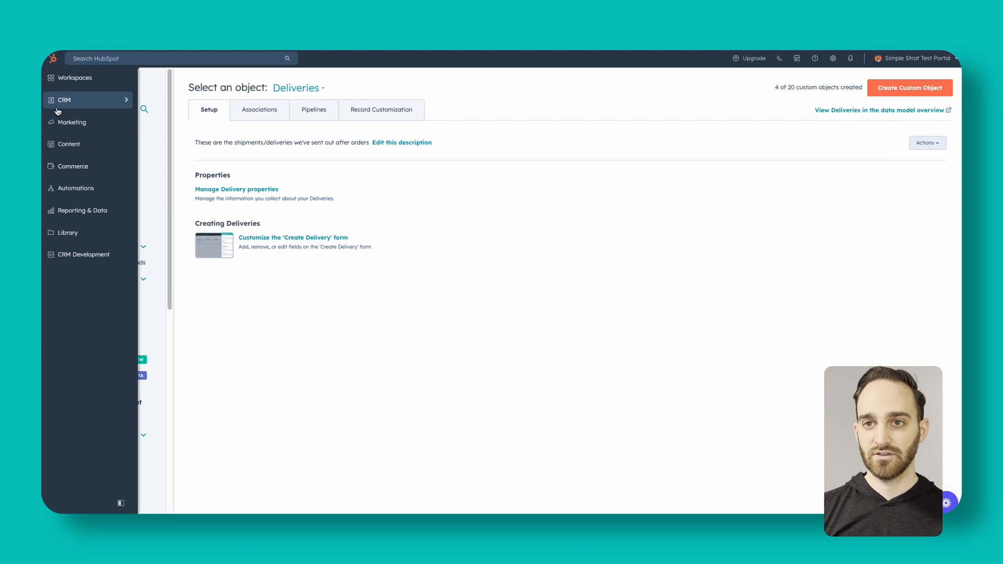
Step: Create a delivery with an order number in the Delivery Pipeline at the In Fulfillment stage from the Deliveries records
{"action": "mouse_move", "coordinate": [65, 108]}
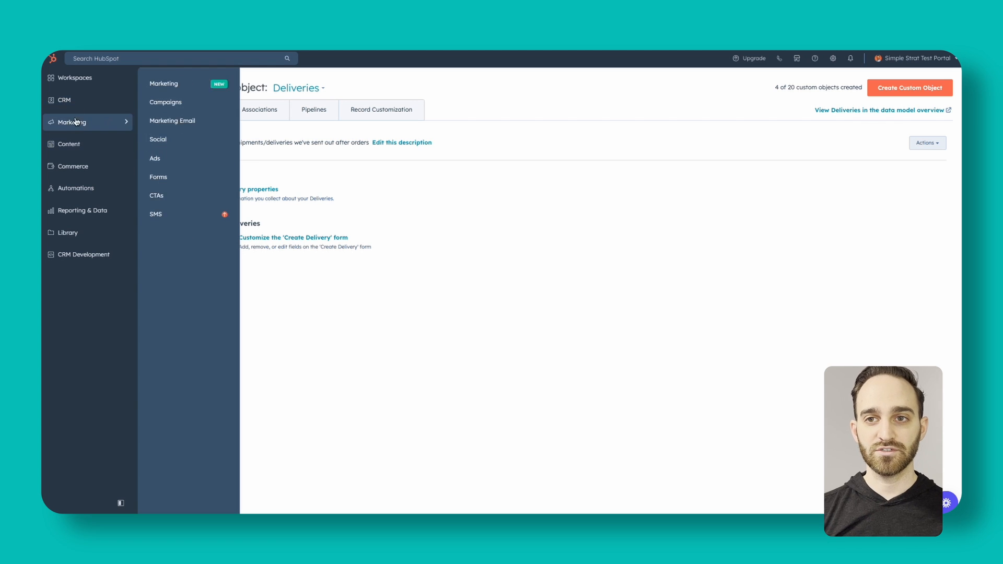
{"action": "left_click", "coordinate": [178, 159]}
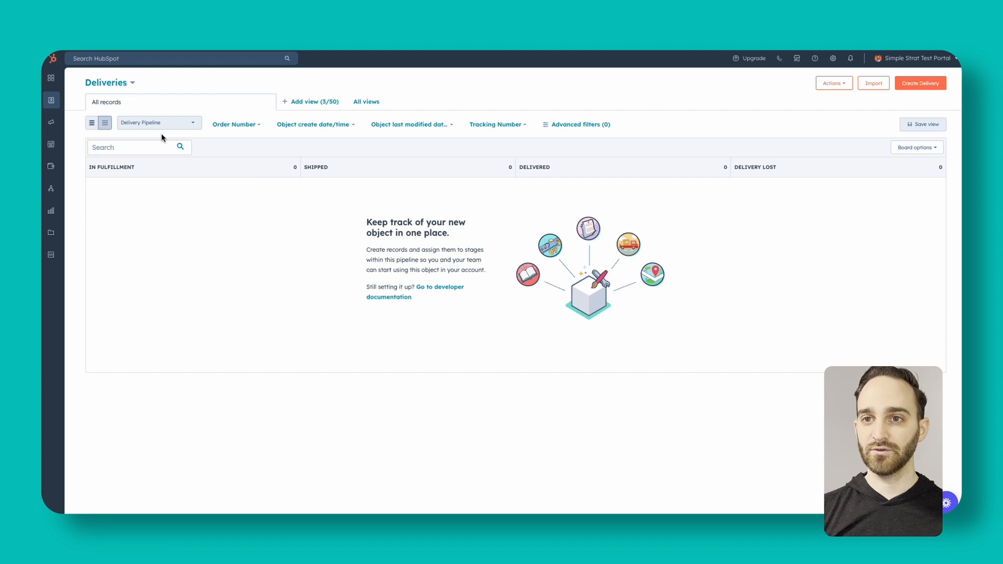
{"action": "left_click", "coordinate": [931, 87]}
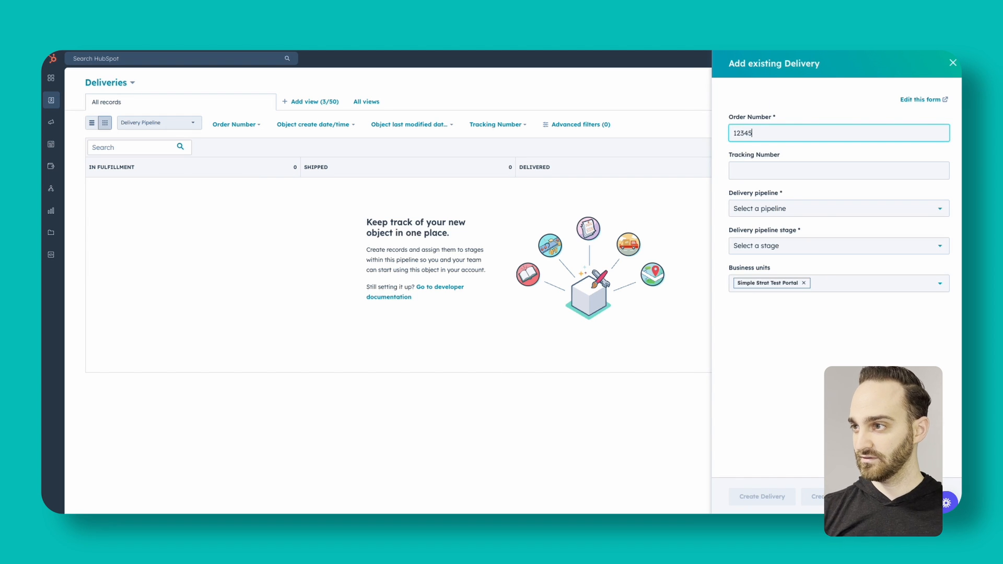
{"action": "left_click", "coordinate": [801, 213]}
{"action": "left_click", "coordinate": [791, 252]}
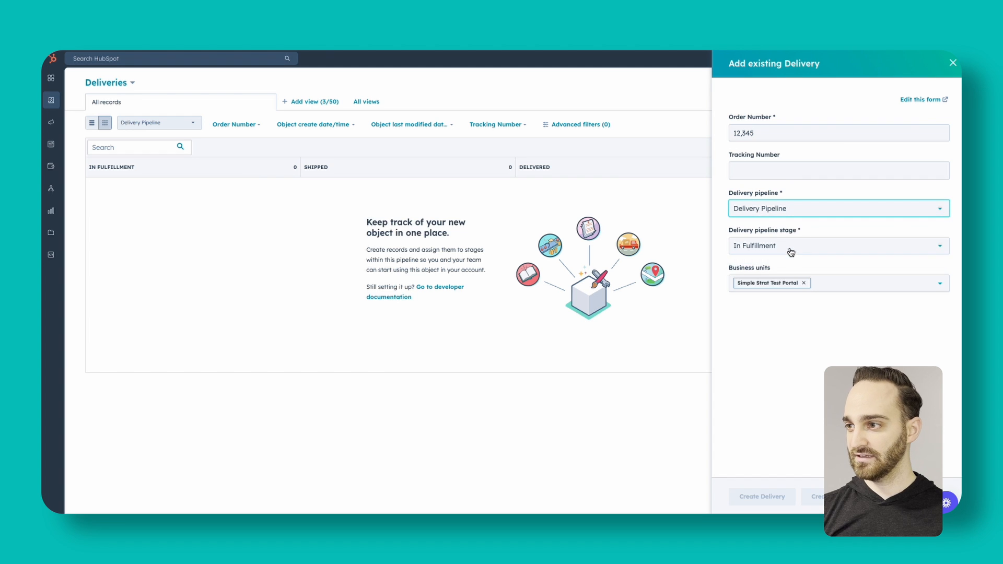
{"action": "left_click", "coordinate": [792, 251]}
{"action": "left_click", "coordinate": [774, 291]}
{"action": "left_click", "coordinate": [766, 497]}
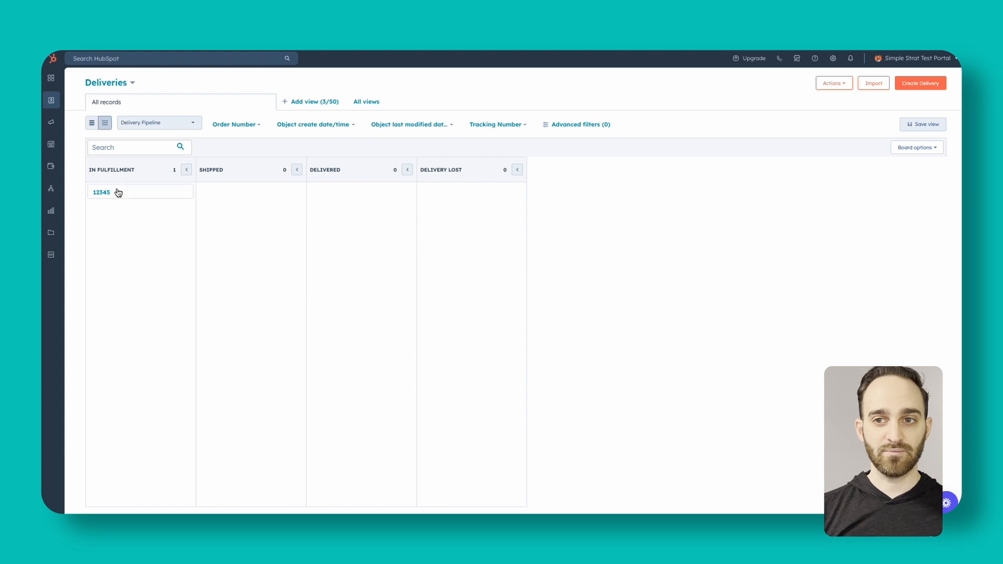
Step: Move the new delivery from the In Fulfillment stage to Shipped on the board
{"action": "left_click_drag", "start_coordinate": [125, 202], "coordinate": [251, 195]}
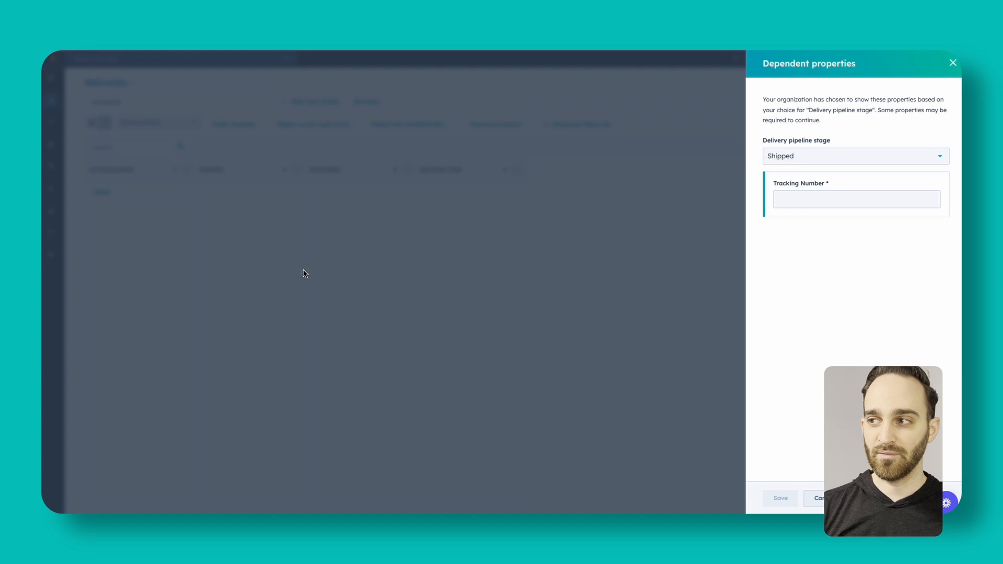